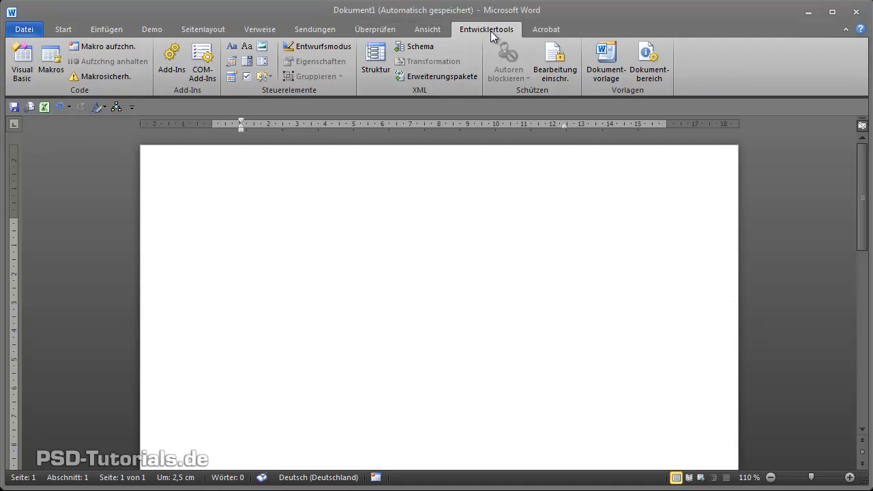
# Open Word Options to view the ribbon customization settings, then close them
pyautogui.click(27, 28)
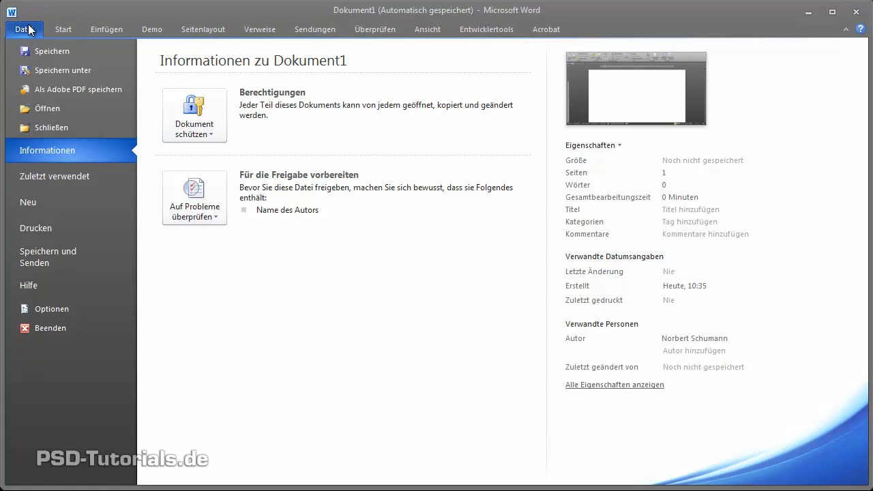
pyautogui.click(58, 307)
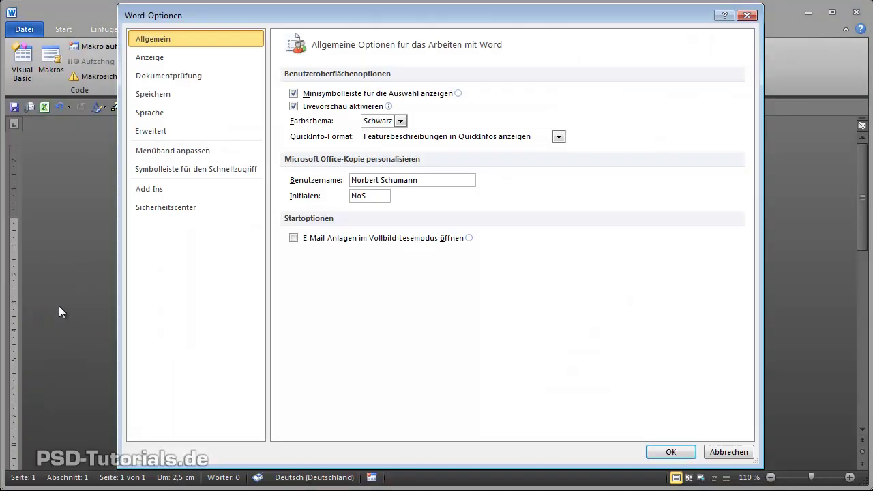
pyautogui.click(170, 150)
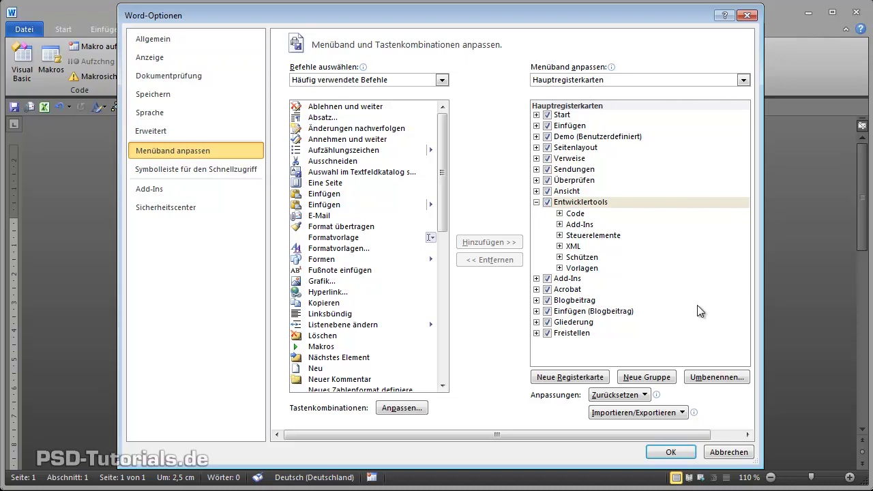
pyautogui.click(670, 452)
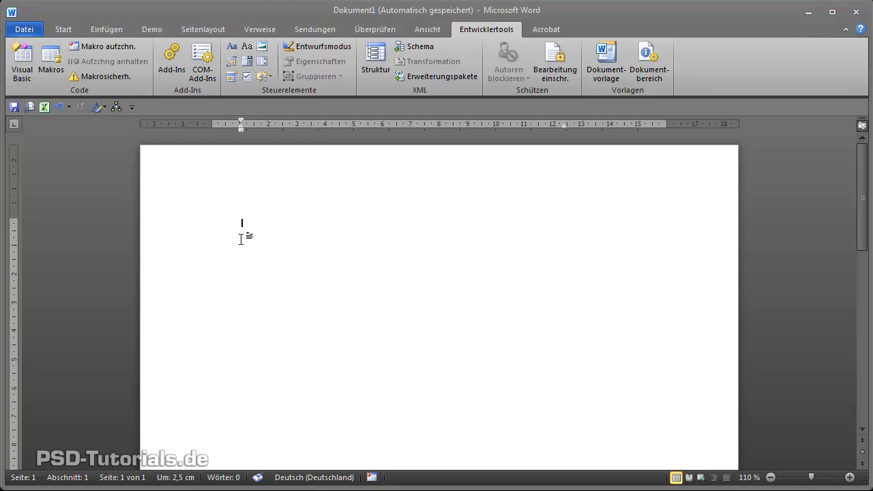
# Move the left indent outward, type the sender's name, street and postcode-town on three lines, and select them
pyautogui.moveTo(211, 129); pyautogui.dragTo(212, 130)
pyautogui.write('Norber')
pyautogui.write('t Sch')
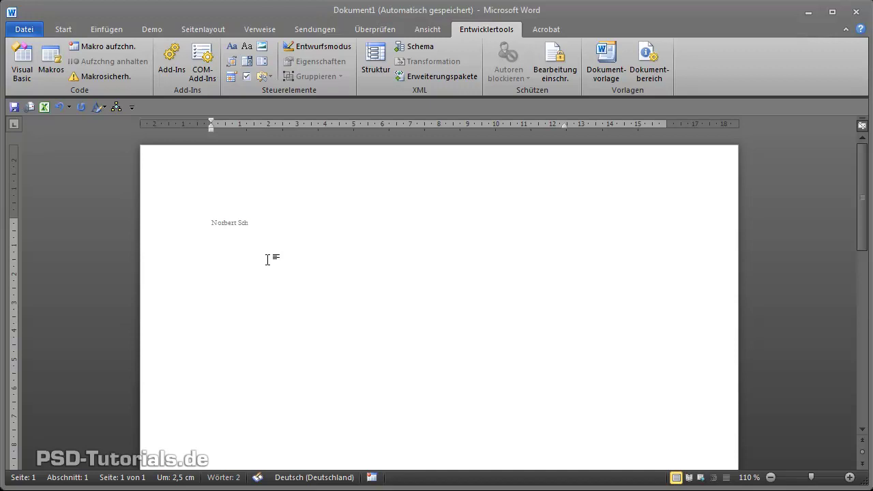
pyautogui.write('umann')
pyautogui.press('Return')
pyautogui.write('Jahnstraß')
pyautogui.write('e 54')
pyautogui.press('Return')
pyautogui.write('1')
pyautogui.write('5745 W')
pyautogui.write('ildau')
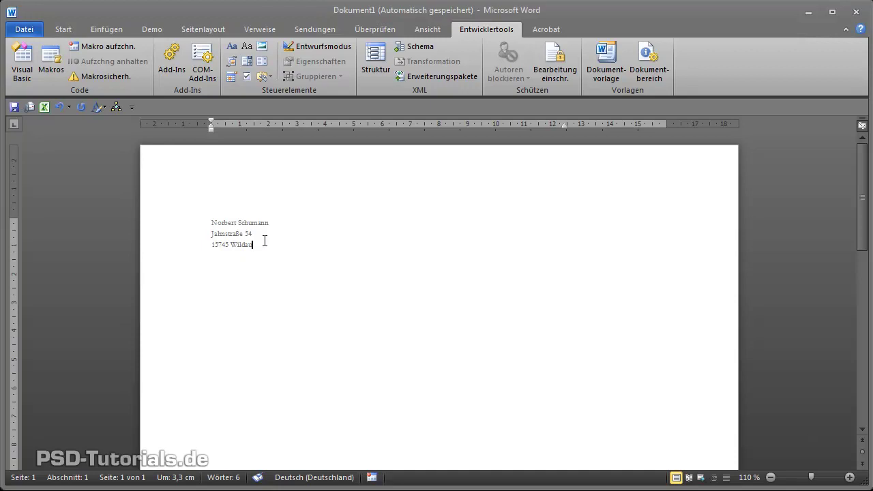
pyautogui.moveTo(265, 243); pyautogui.dragTo(203, 224)
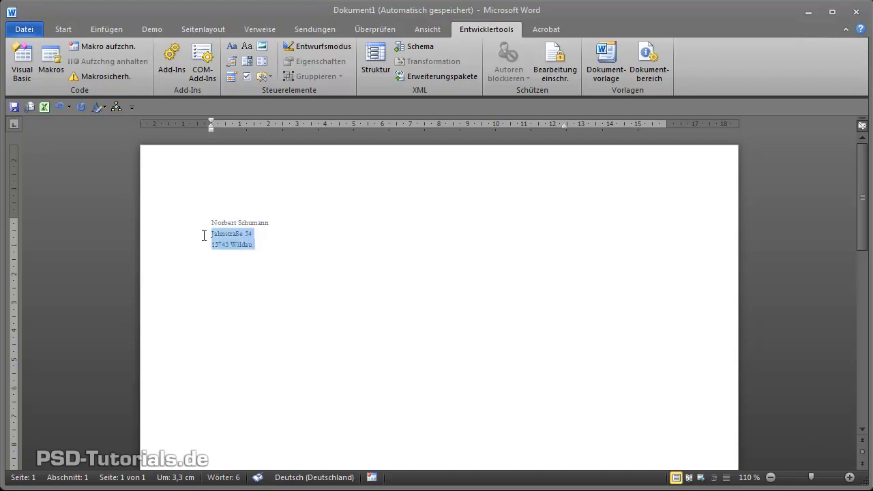
# Set the selected address text to 12 pt
pyautogui.click(64, 31)
pyautogui.click(229, 52)
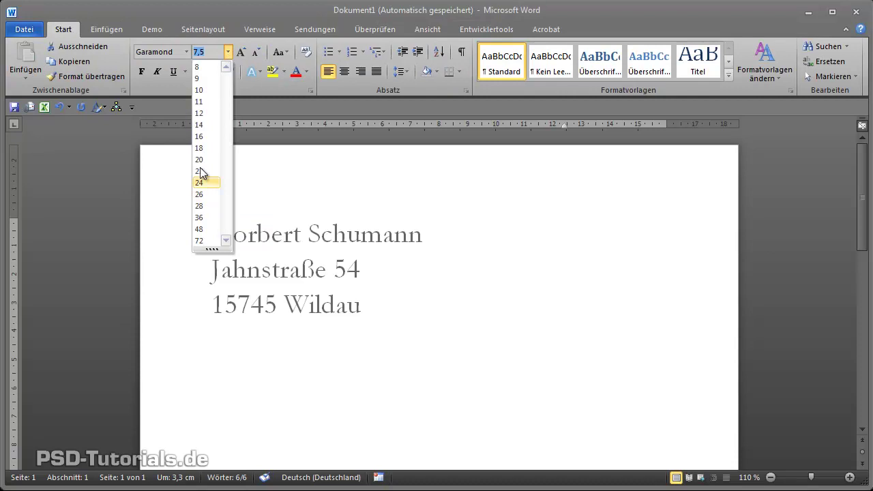
pyautogui.click(205, 114)
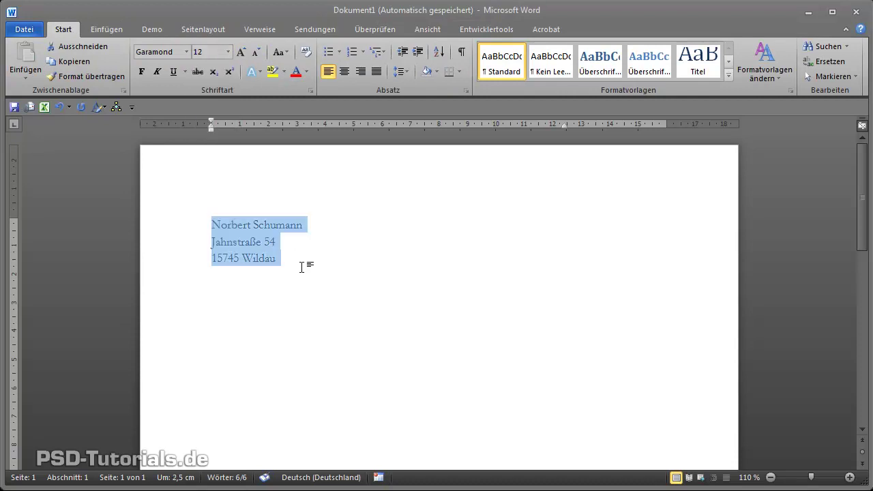
# Reselect all three sender address lines
pyautogui.click(274, 258)
pyautogui.moveTo(276, 258); pyautogui.dragTo(212, 239)
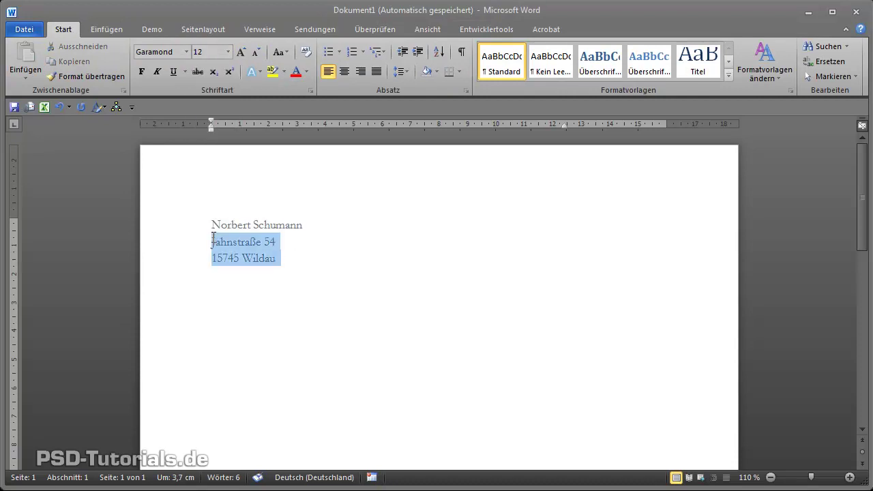
pyautogui.hotkey('ctrl', 'a')
pyautogui.click(273, 260)
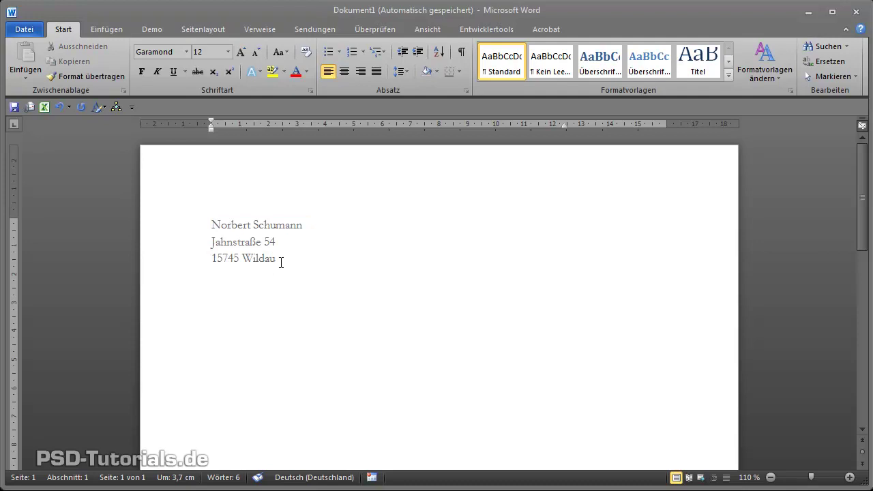
pyautogui.moveTo(280, 259); pyautogui.dragTo(211, 225)
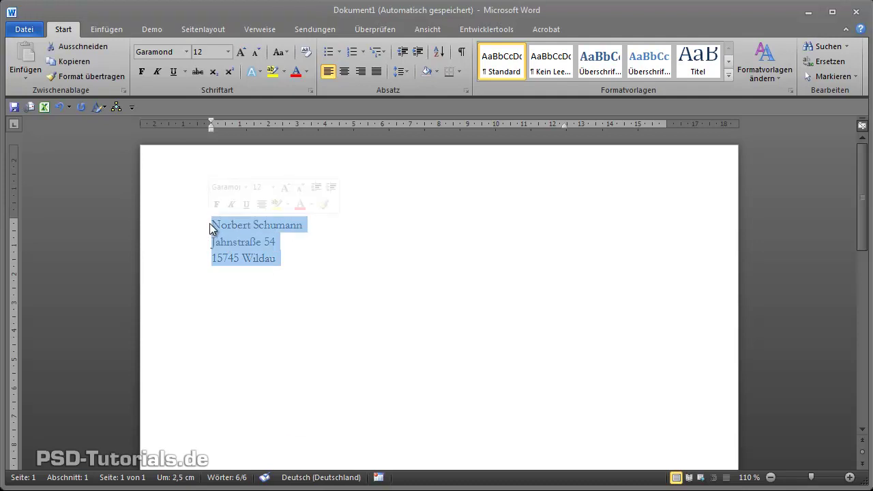
pyautogui.click(278, 236)
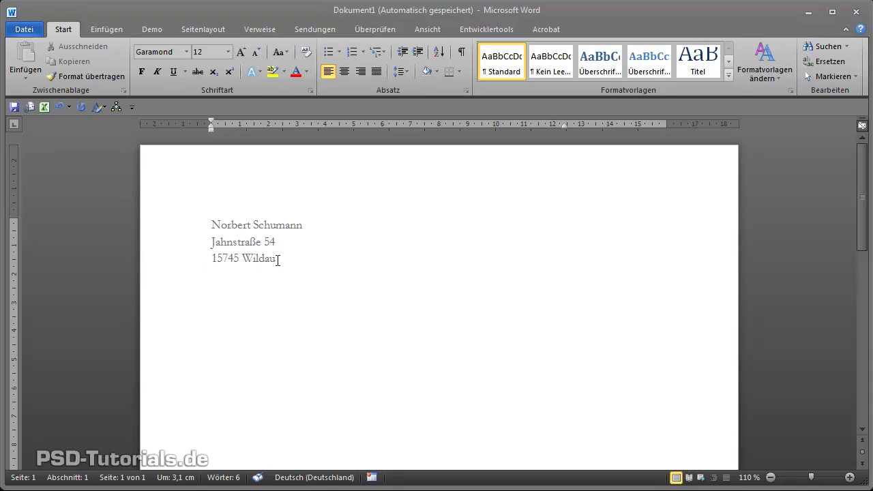
pyautogui.click(277, 259)
pyautogui.moveTo(278, 259); pyautogui.dragTo(216, 226)
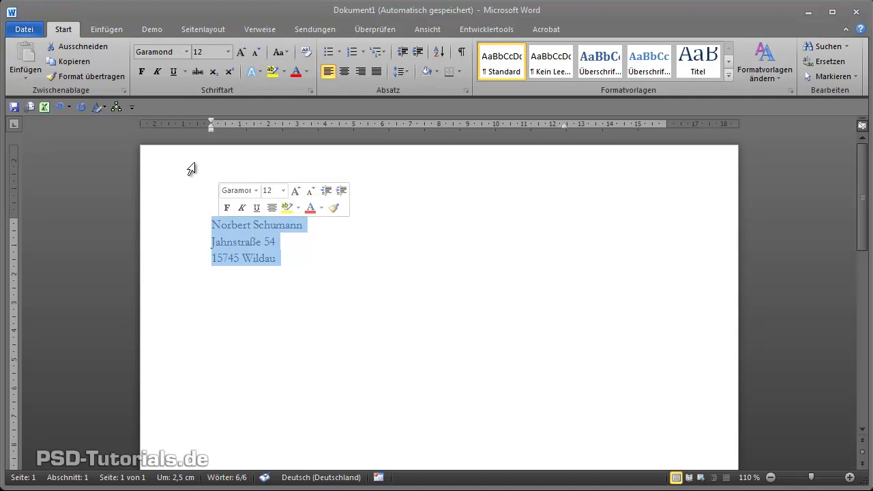
# Save the selected address to the Quick Parts gallery with the description 'Absender'
pyautogui.click(109, 29)
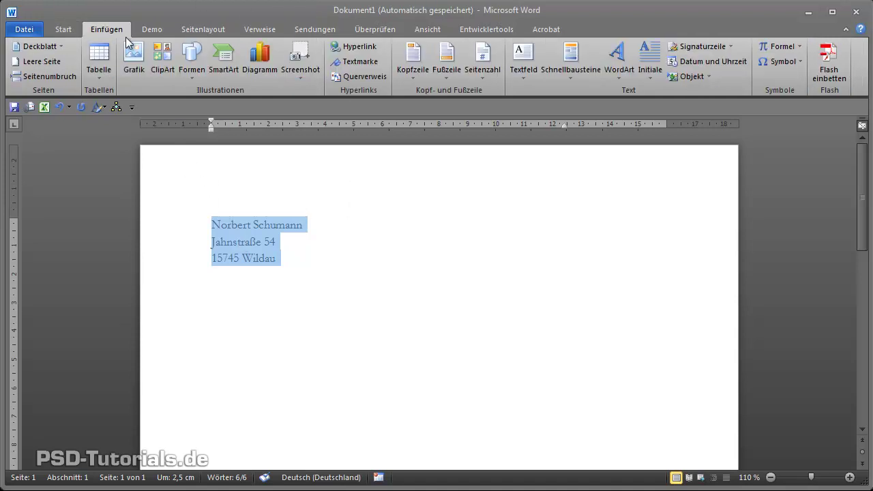
pyautogui.click(573, 75)
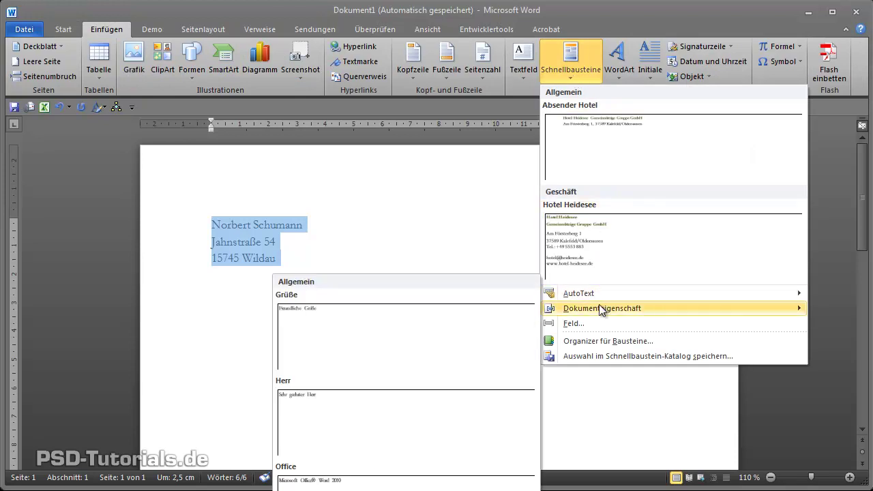
pyautogui.moveTo(602, 308)
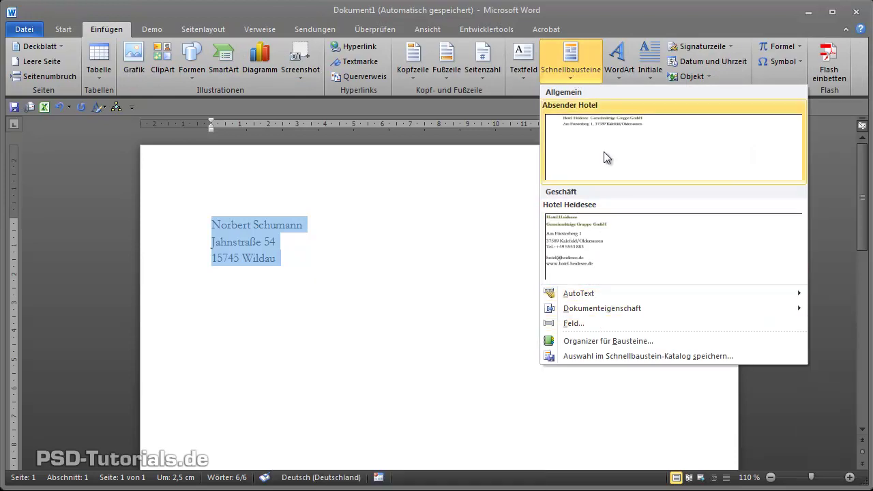
pyautogui.click(618, 357)
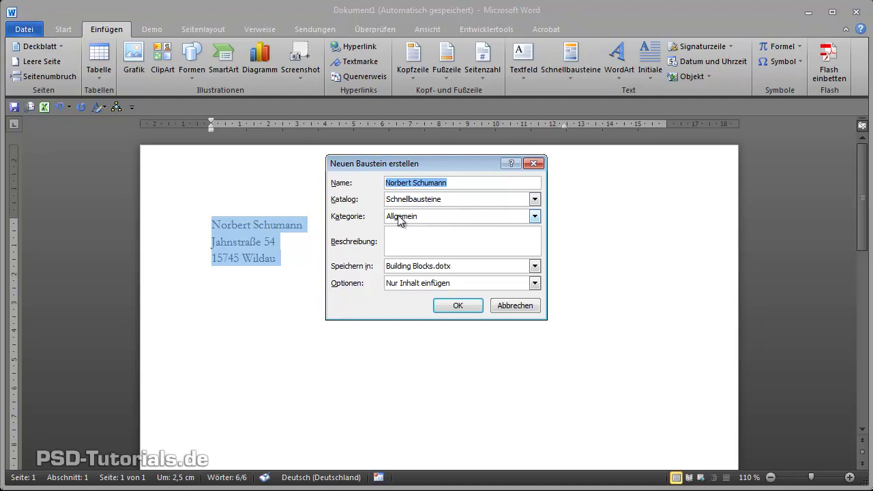
pyautogui.click(415, 240)
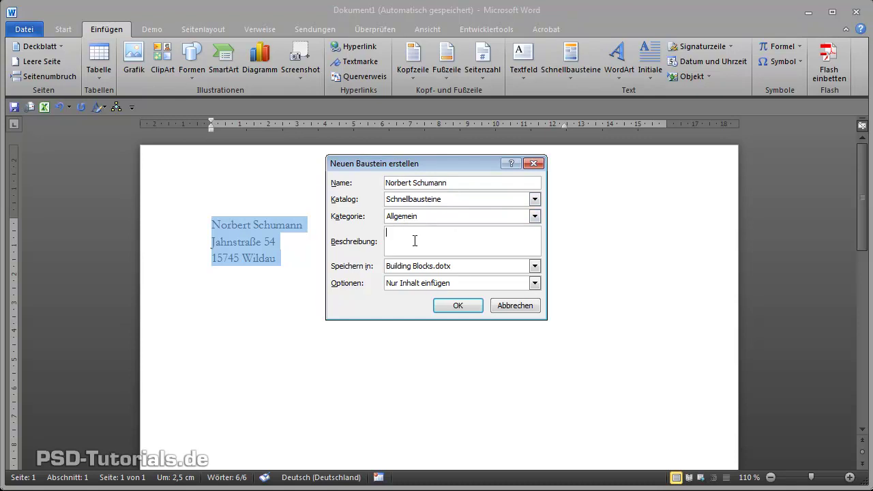
pyautogui.write('Absender')
# Create the Absender building block and add an empty paragraph below the address
pyautogui.click(458, 306)
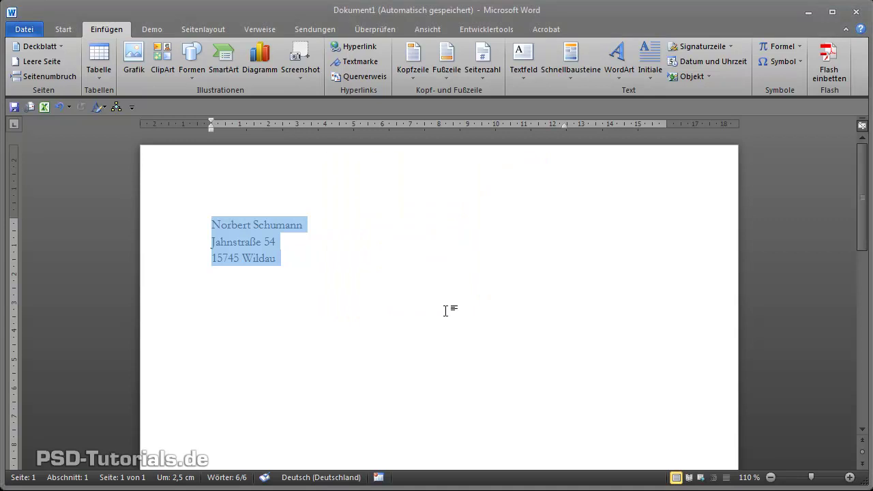
pyautogui.press('Right')
pyautogui.press('Return')
pyautogui.press('Return')
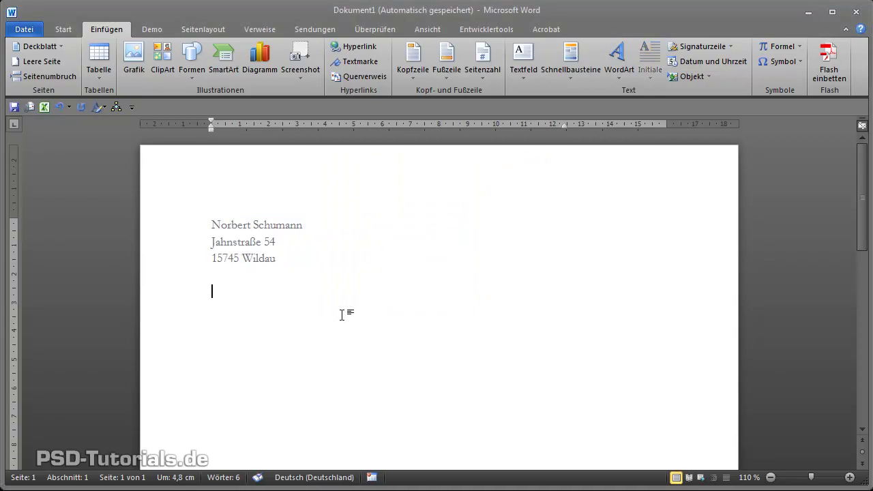
# Insert the Absender building block a second time, then open the Backstage Informationen page
pyautogui.click(67, 30)
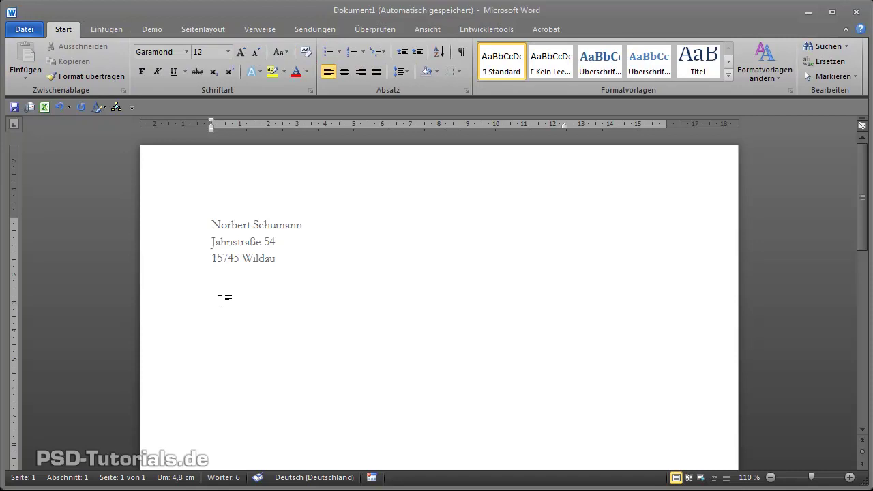
pyautogui.click(105, 30)
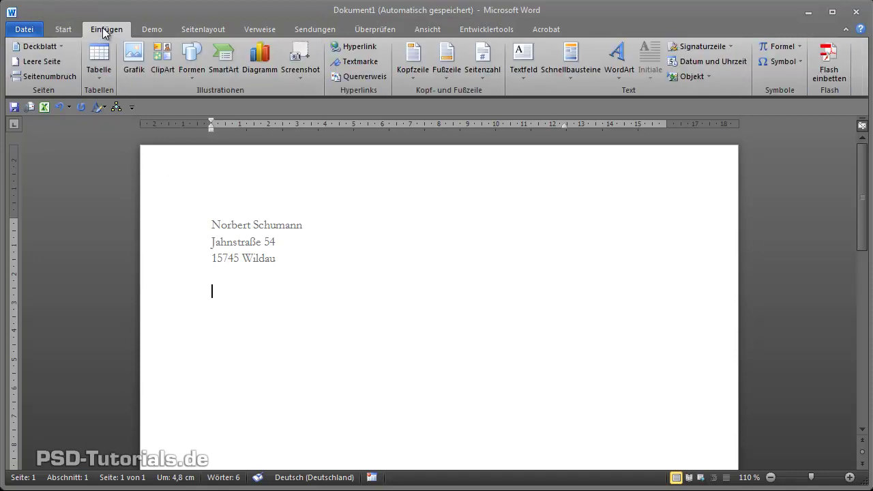
pyautogui.click(566, 77)
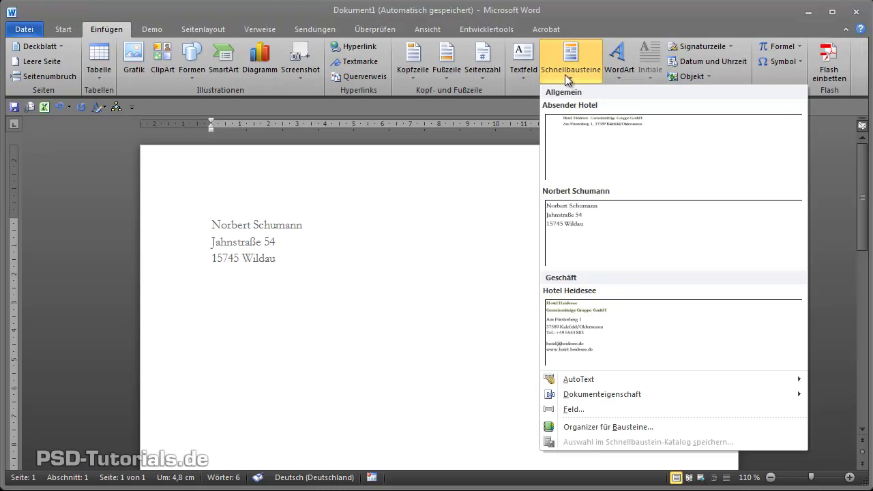
pyautogui.click(573, 222)
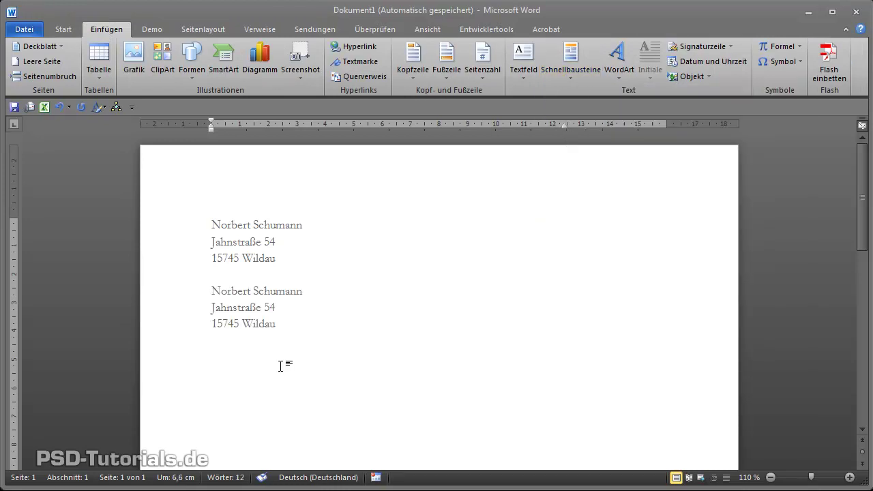
pyautogui.press('Return')
pyautogui.moveTo(867, 207); pyautogui.dragTo(861, 236)
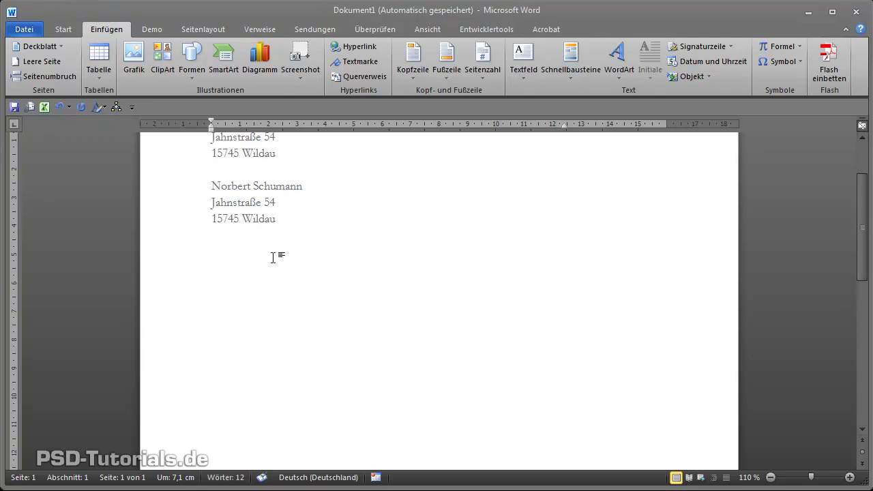
pyautogui.click(26, 30)
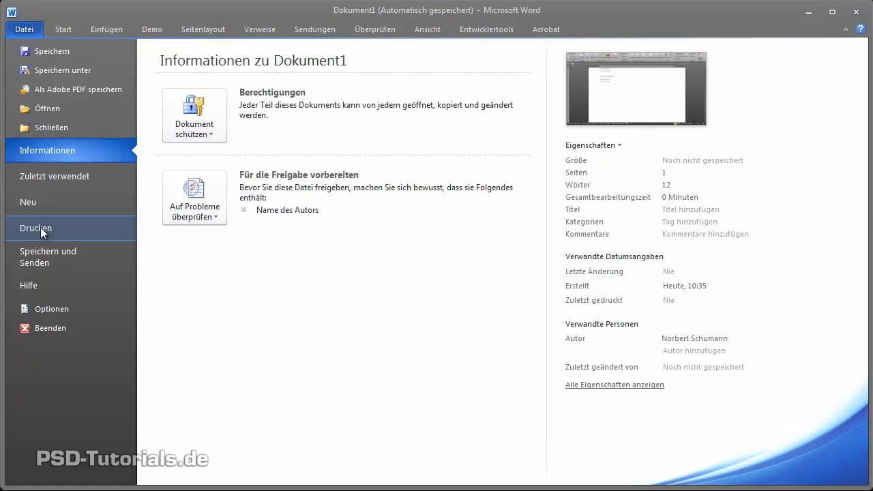
# In Word Options > Erweitert, scroll to Postanschrift and review the stored postal address
pyautogui.click(53, 307)
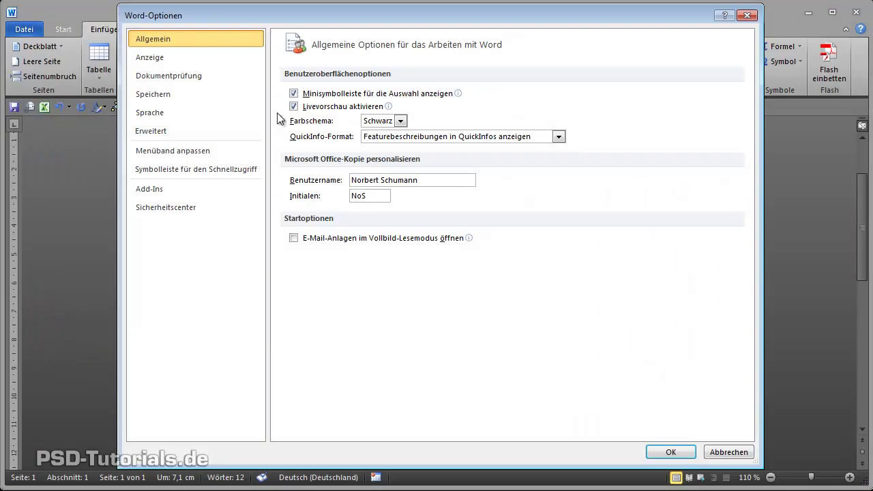
pyautogui.click(148, 133)
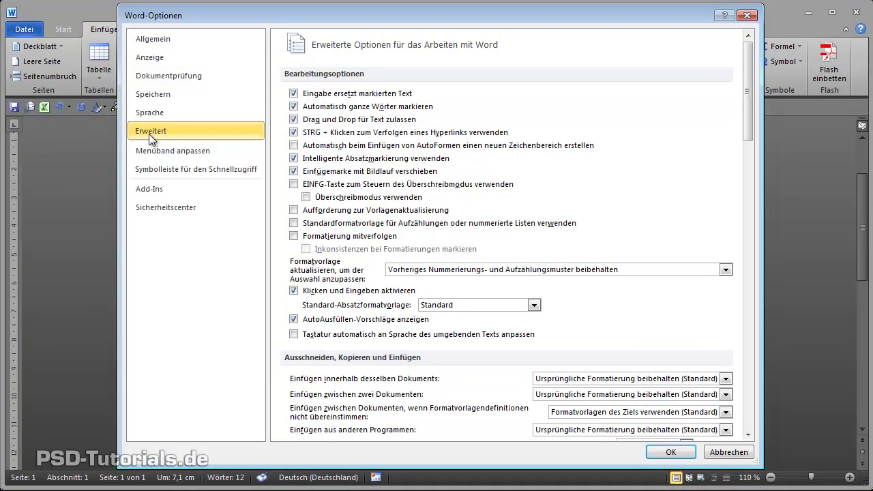
pyautogui.moveTo(749, 100); pyautogui.dragTo(751, 391)
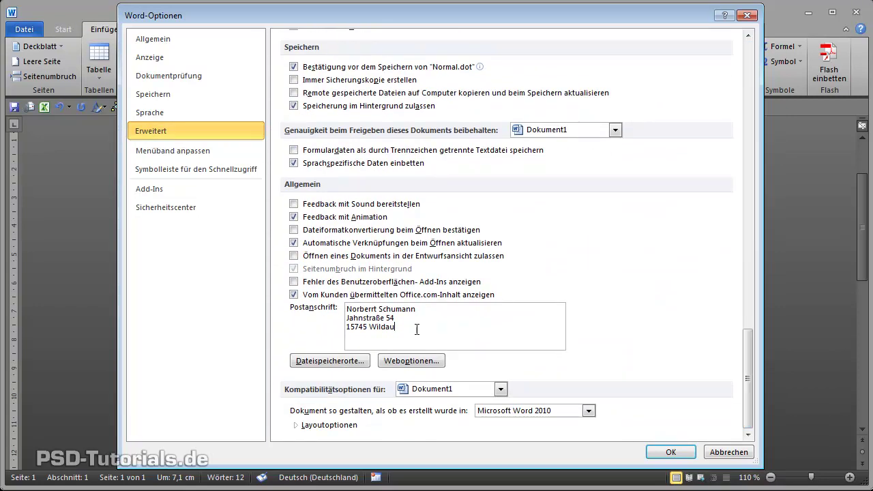
pyautogui.moveTo(413, 329); pyautogui.dragTo(343, 313)
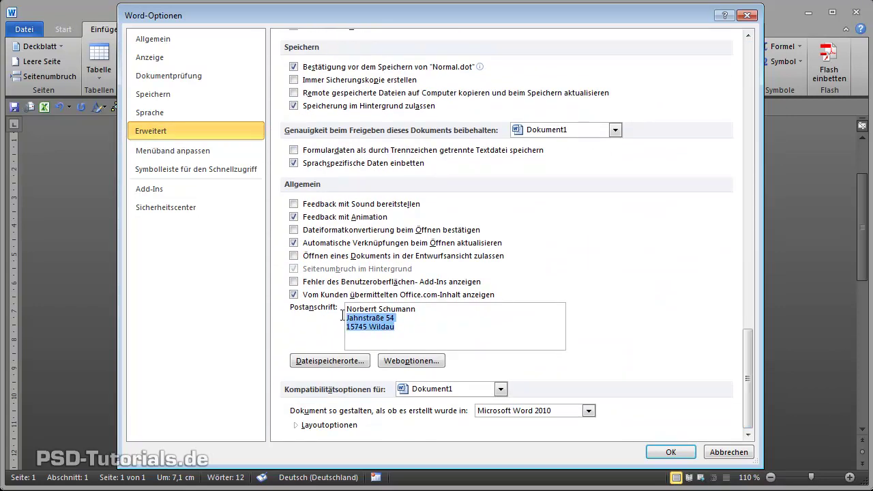
pyautogui.click(405, 318)
pyautogui.moveTo(405, 327)
pyautogui.mouseDown()
pyautogui.moveTo(347, 318)
pyautogui.moveTo(346, 309)
pyautogui.mouseUp()
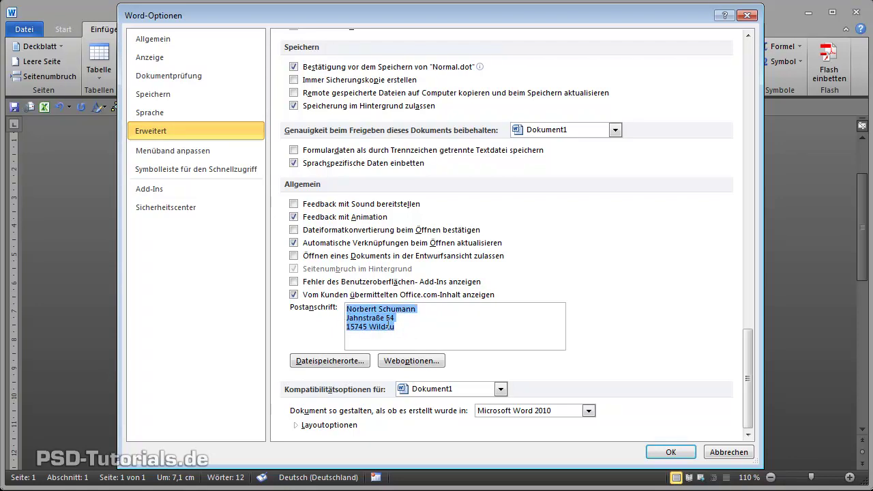
# Close the options and start a new empty line below the second address block
pyautogui.click(675, 450)
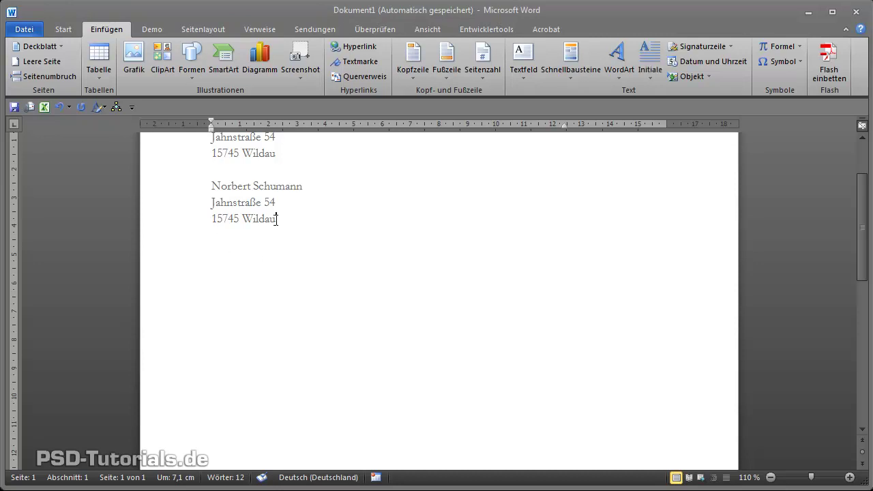
pyautogui.click(214, 246)
pyautogui.press('Return')
pyautogui.press('Return')
# Open the Schnellbausteine gallery from the Einfügen tab
pyautogui.click(61, 30)
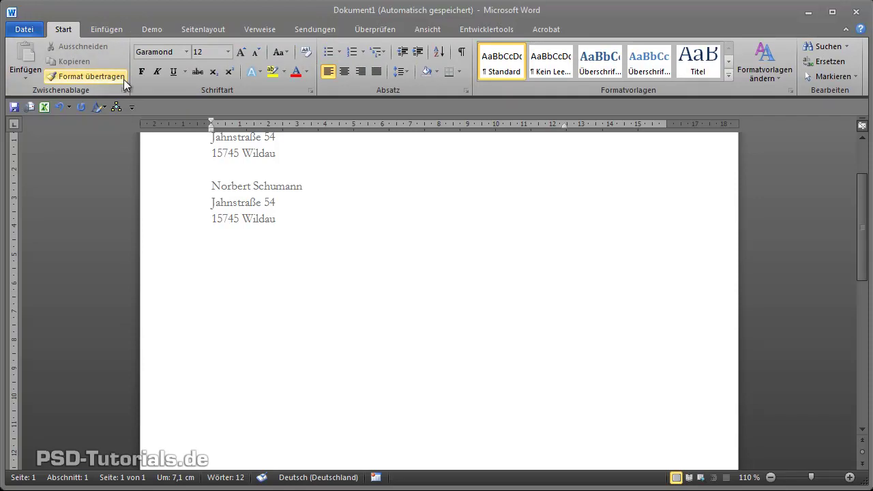
pyautogui.click(116, 28)
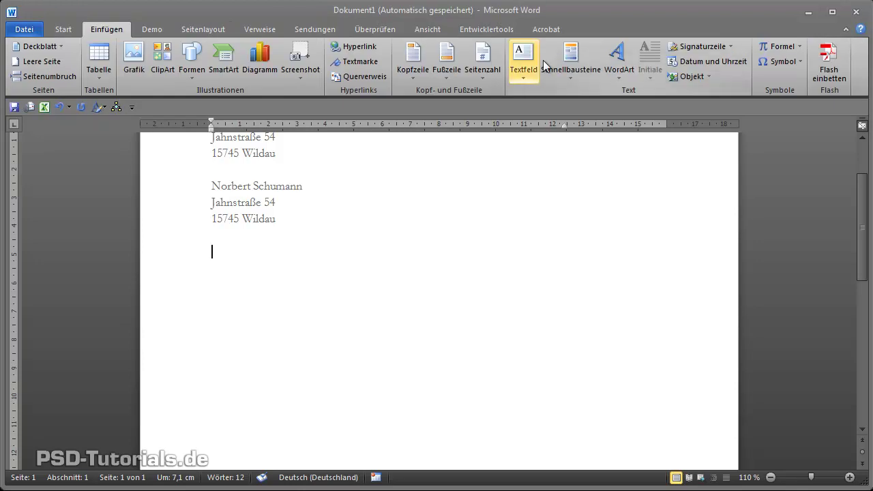
pyautogui.click(590, 80)
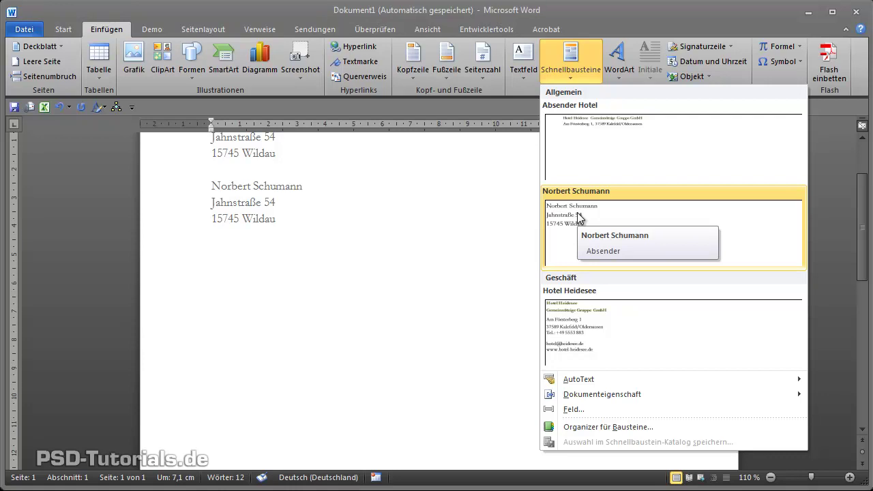
# Insert a UserAddress field from the Benutzerinformationen category, followed by a new line
pyautogui.click(587, 410)
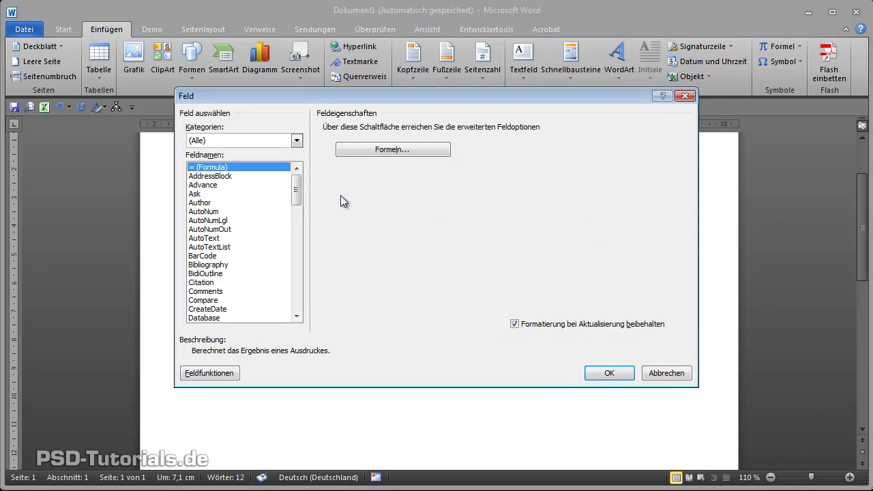
pyautogui.moveTo(300, 198)
pyautogui.mouseDown()
pyautogui.moveTo(300, 235)
pyautogui.moveTo(300, 199)
pyautogui.mouseUp()
pyautogui.click(297, 141)
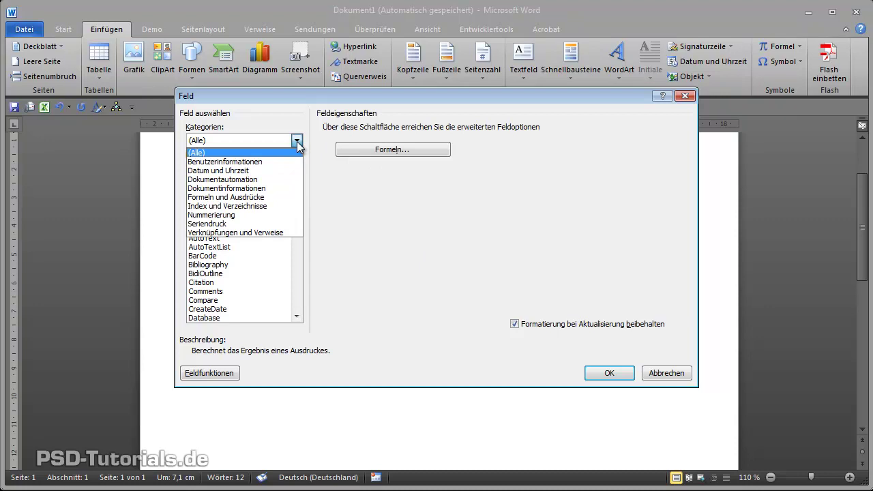
pyautogui.click(219, 164)
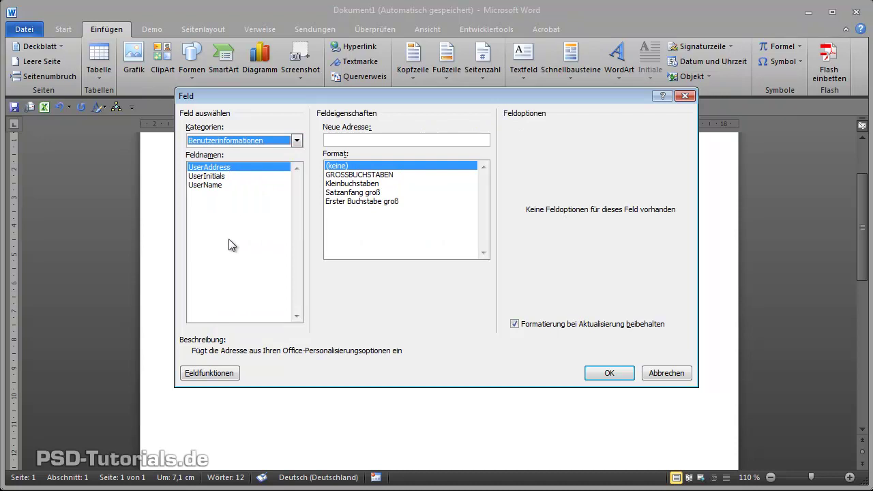
pyautogui.click(209, 168)
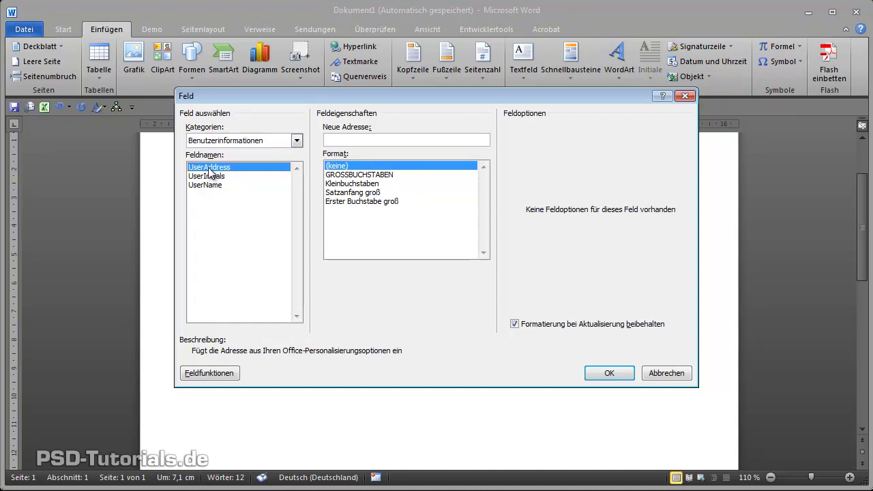
pyautogui.click(609, 373)
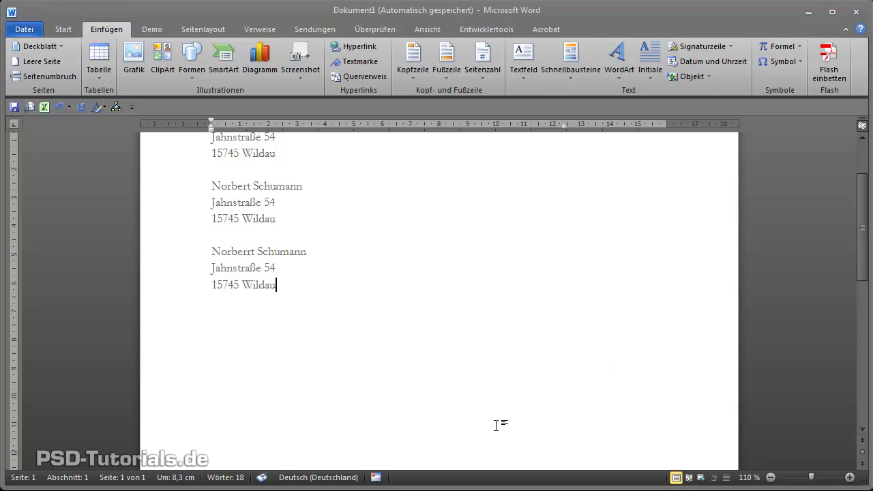
pyautogui.press('Return')
pyautogui.press('Return')
pyautogui.moveTo(251, 251); pyautogui.dragTo(274, 308)
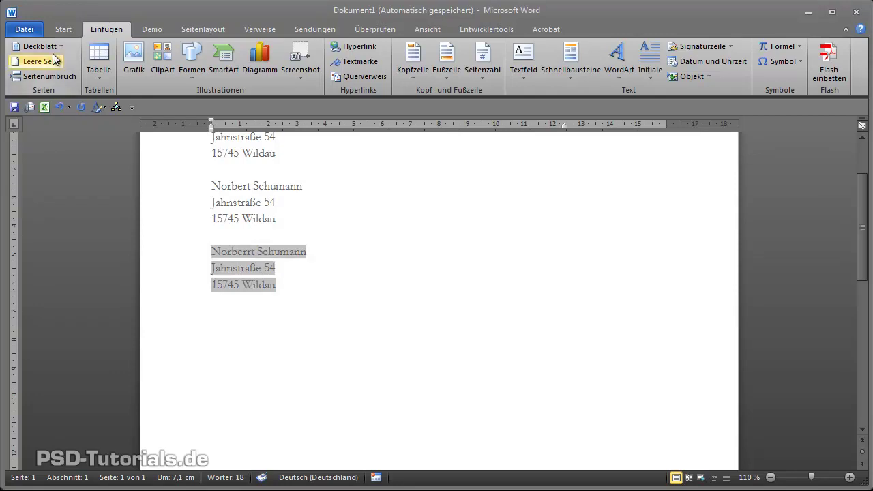
pyautogui.click(25, 30)
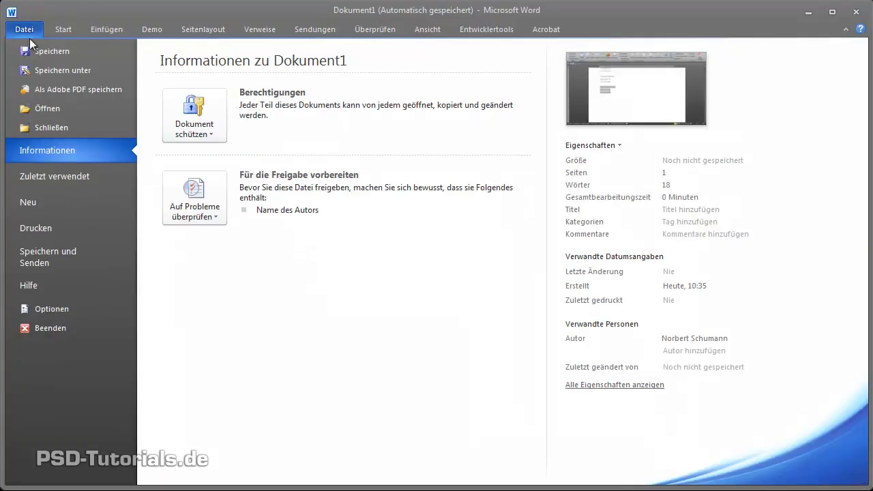
pyautogui.click(75, 308)
pyautogui.click(169, 132)
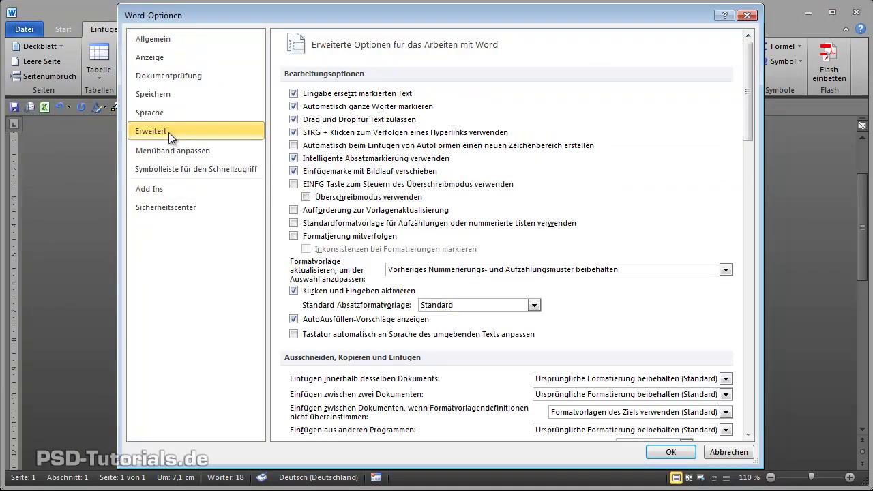
pyautogui.scroll(-1, 752, 129)
pyautogui.moveTo(751, 128); pyautogui.dragTo(735, 388)
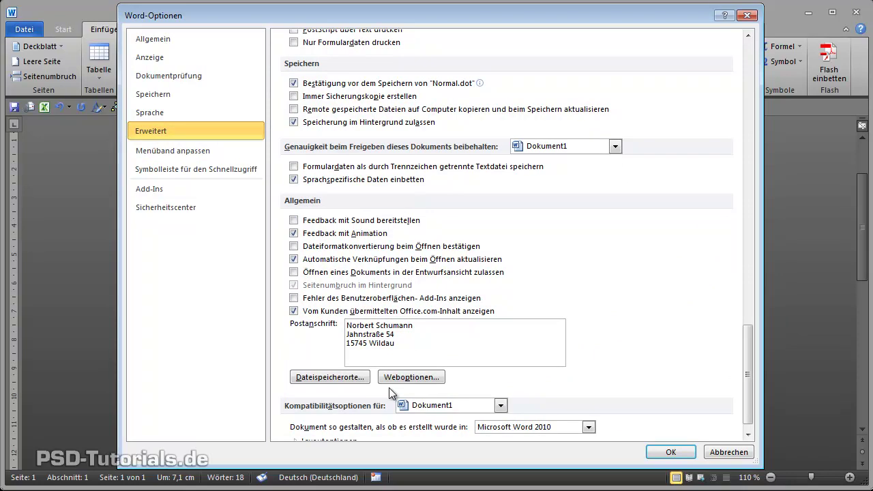
pyautogui.click(665, 450)
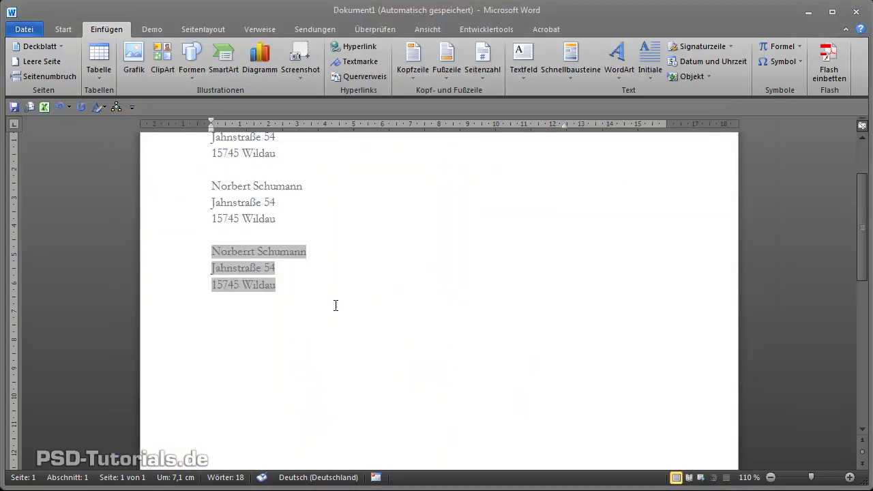
# Place the cursor below the third address block and show the Entwicklertools tab
pyautogui.click(238, 325)
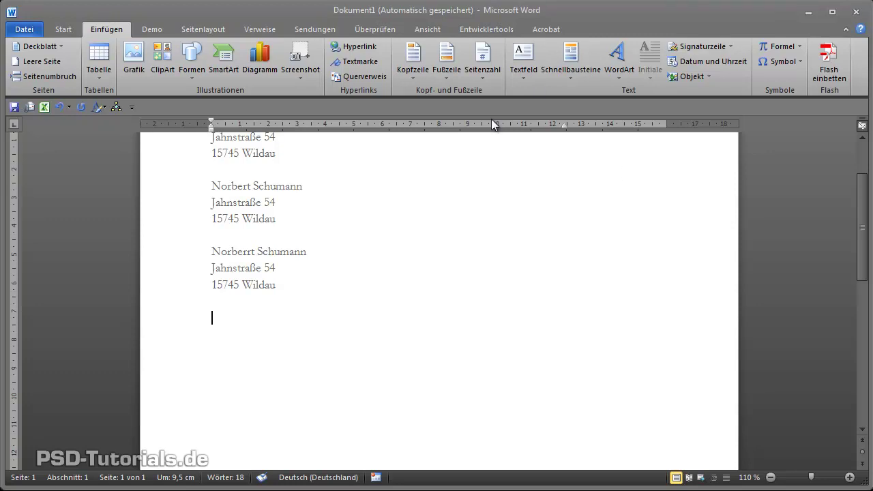
pyautogui.click(495, 29)
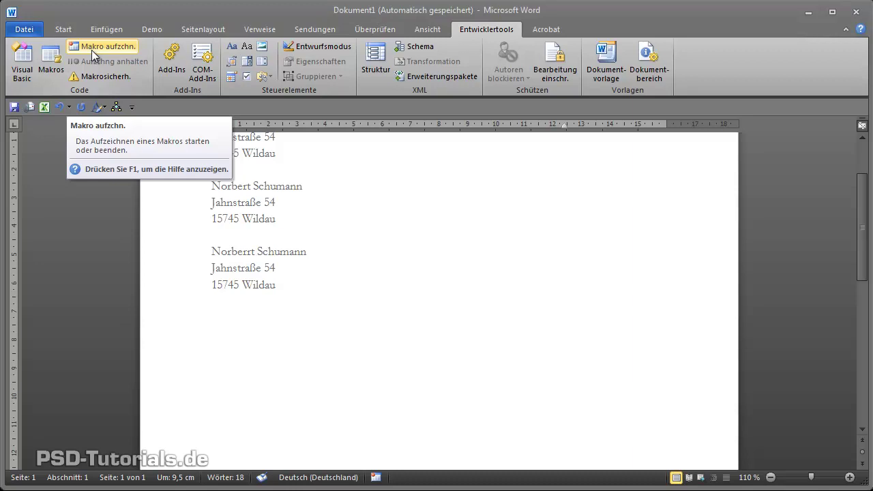
# Name the new macro 'Adressangabe', add a sender-address description, and store it in Normal.dotm
pyautogui.click(92, 50)
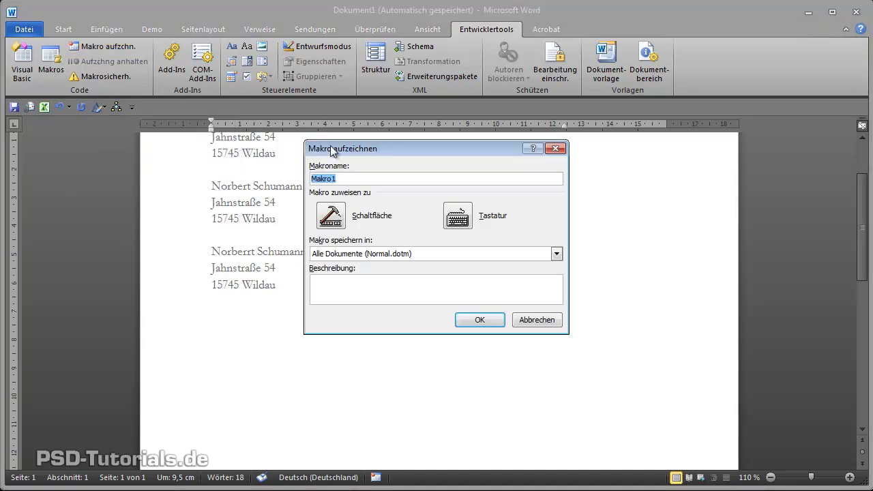
pyautogui.moveTo(382, 153); pyautogui.dragTo(407, 131)
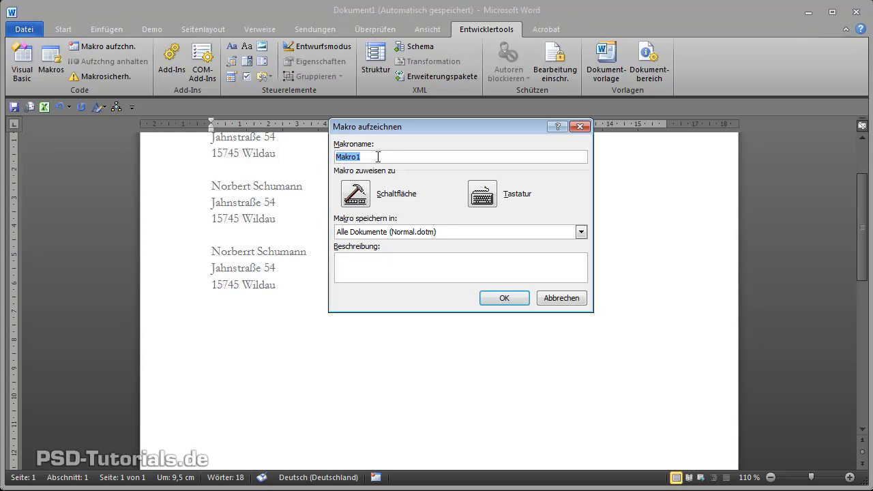
pyautogui.write('Ad')
pyautogui.write('ressang')
pyautogui.write('abe')
pyautogui.click(372, 267)
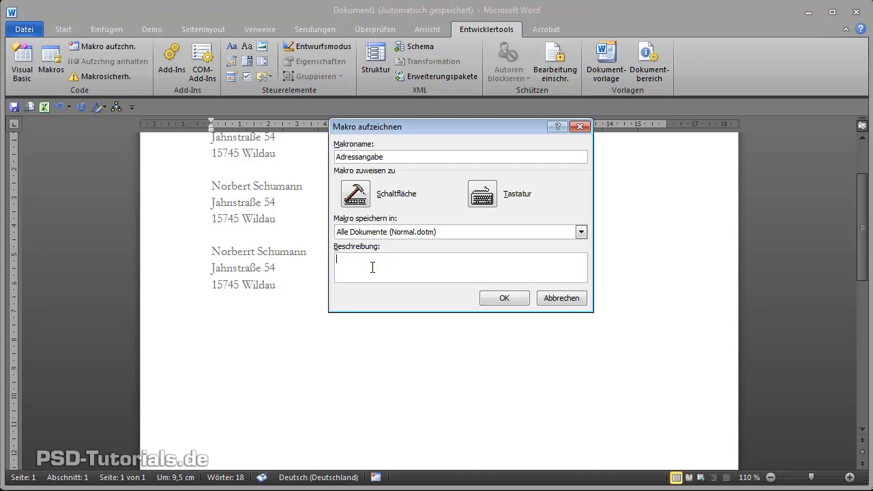
pyautogui.write('A')
pyautogui.write('bsender')
pyautogui.write('adresse No')
pyautogui.write('rbert')
pyautogui.click(581, 232)
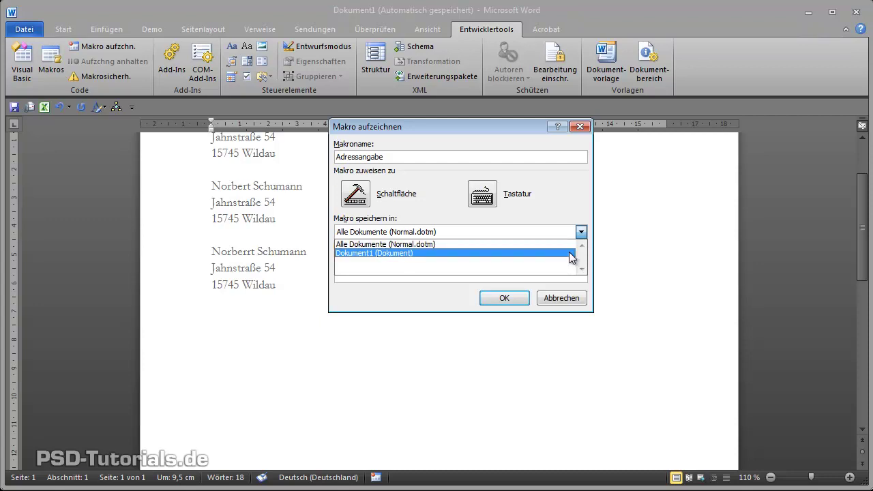
pyautogui.click(569, 244)
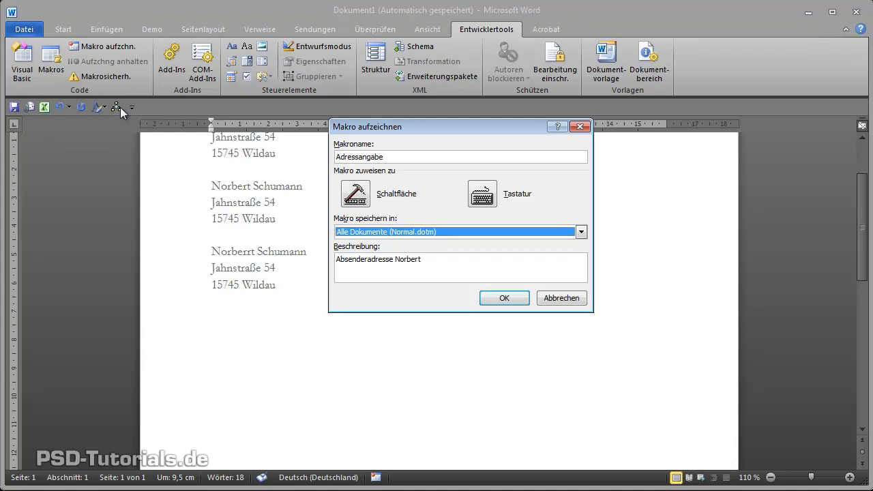
# Replace Normal.NewMacros.Adresse with Normal.NewMacros.Adressangabe on the Quick Access Toolbar
pyautogui.click(359, 194)
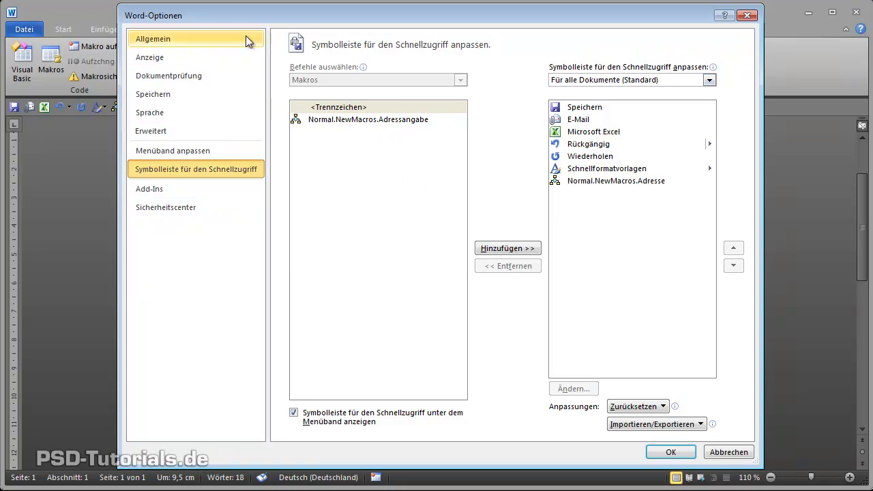
pyautogui.moveTo(258, 17)
pyautogui.mouseDown()
pyautogui.moveTo(298, 11)
pyautogui.moveTo(287, 22)
pyautogui.mouseUp()
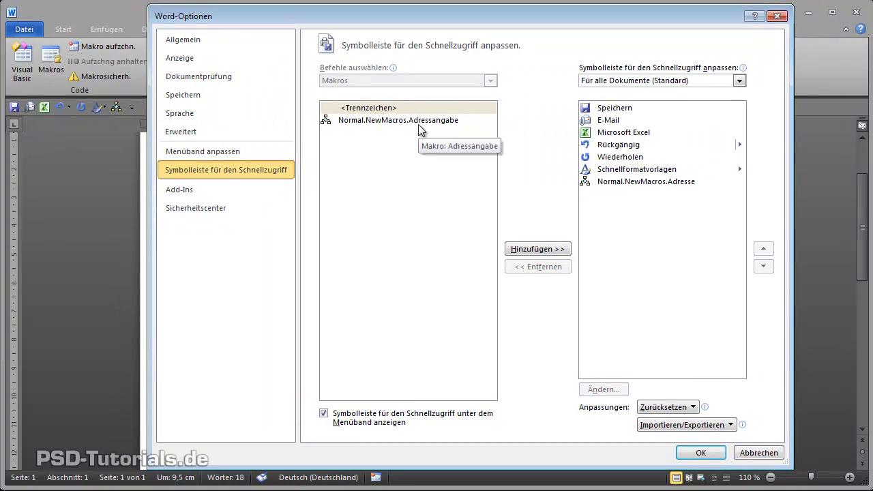
pyautogui.click(686, 181)
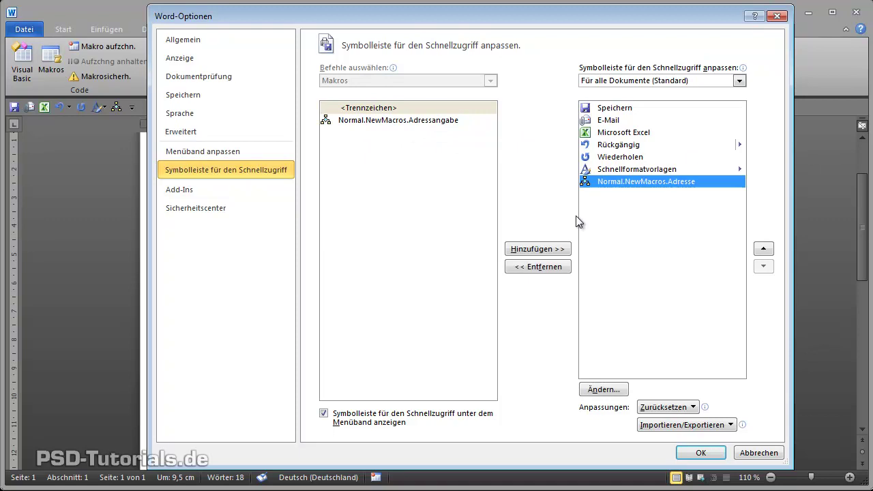
pyautogui.click(558, 267)
pyautogui.click(423, 120)
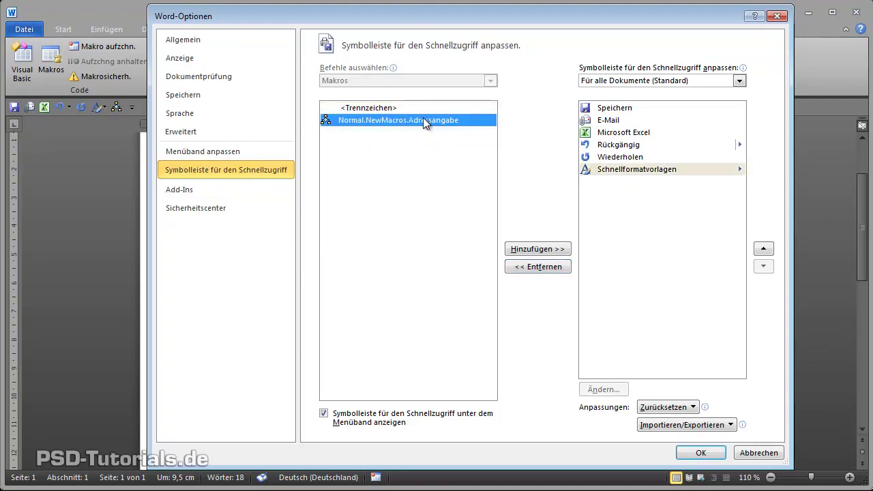
pyautogui.click(535, 249)
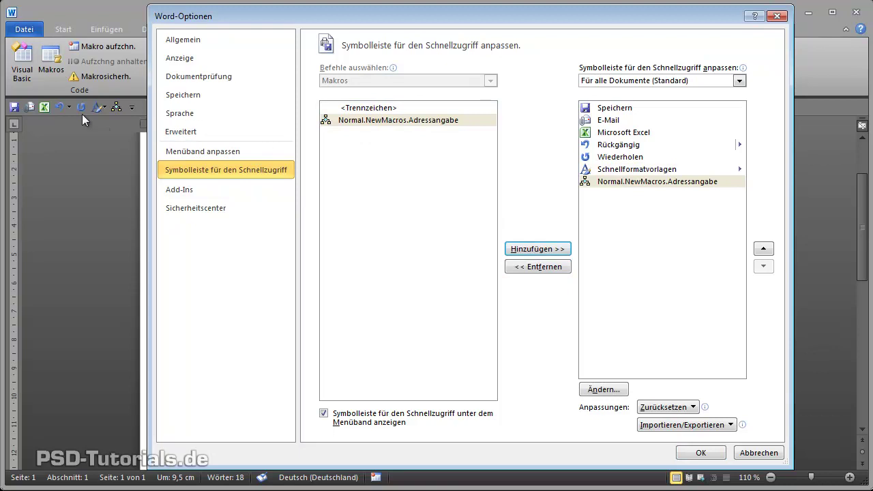
pyautogui.click(713, 455)
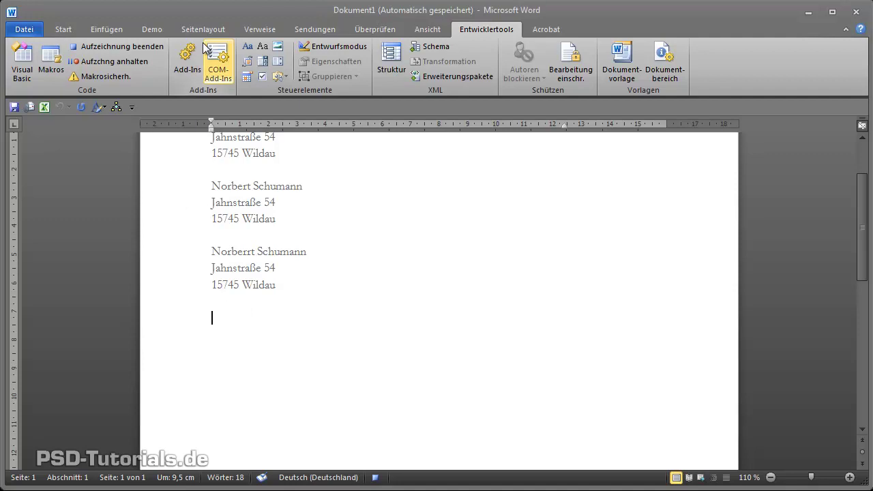
# Insert a UserAddress field from the Benutzerinformationen category, adding another sender address block
pyautogui.click(109, 28)
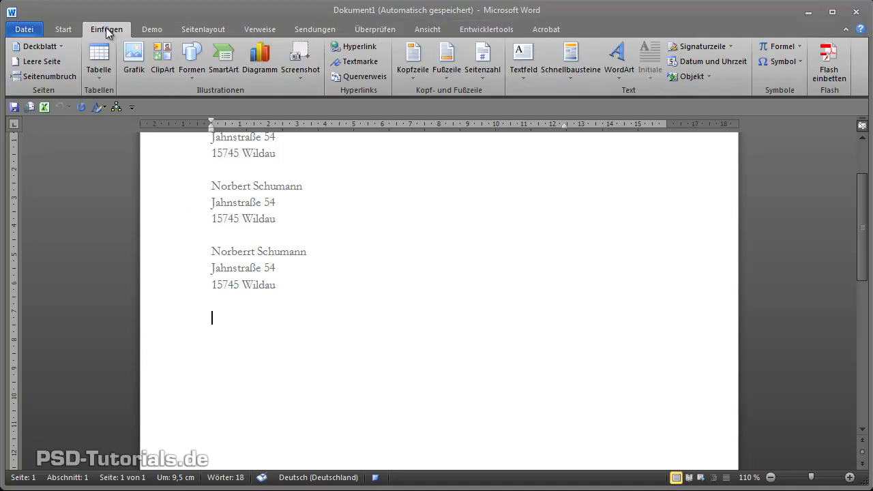
pyautogui.click(575, 77)
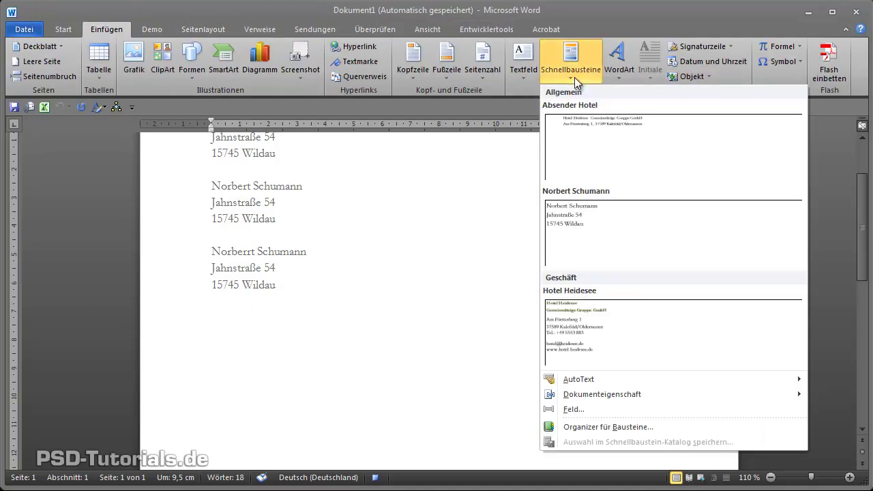
pyautogui.click(570, 411)
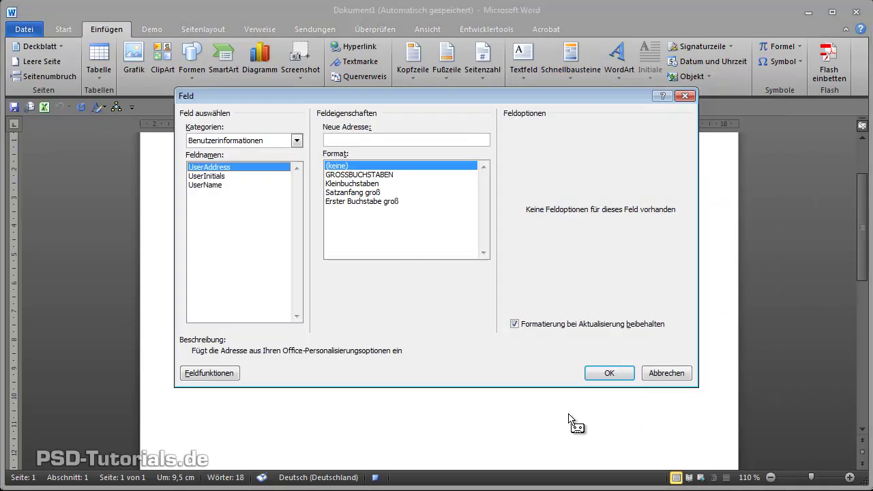
pyautogui.click(296, 140)
pyautogui.click(230, 163)
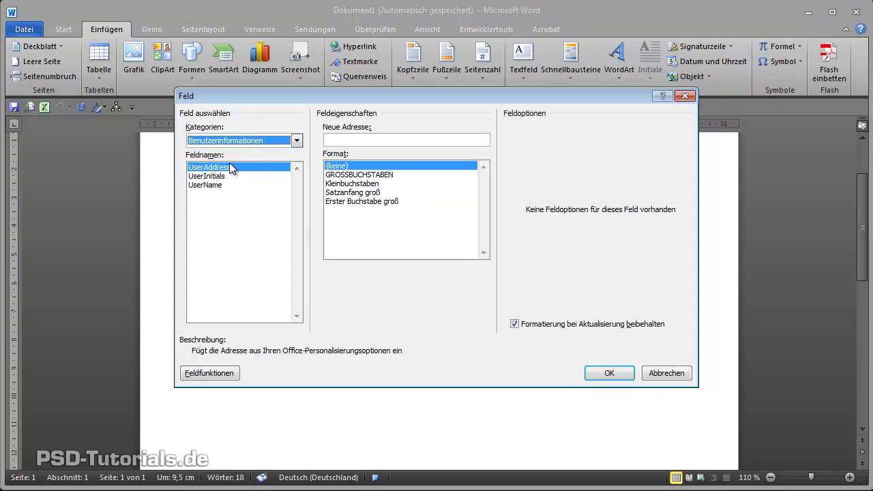
pyautogui.click(216, 169)
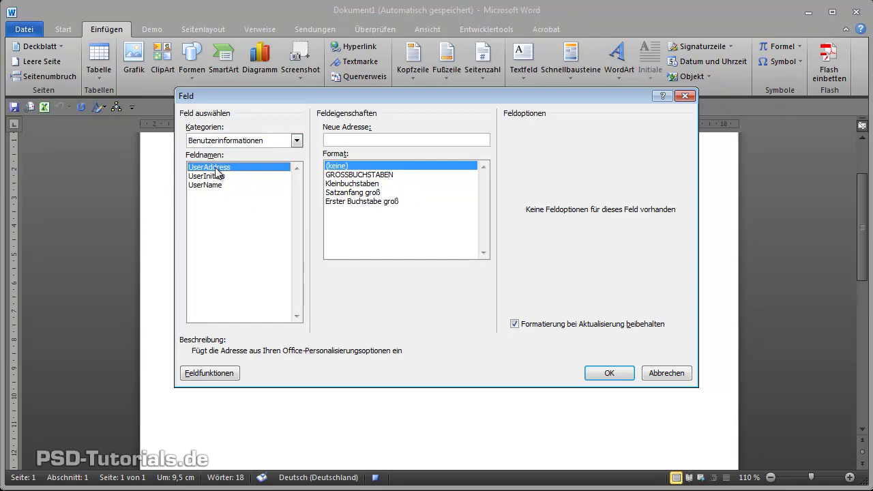
pyautogui.click(609, 374)
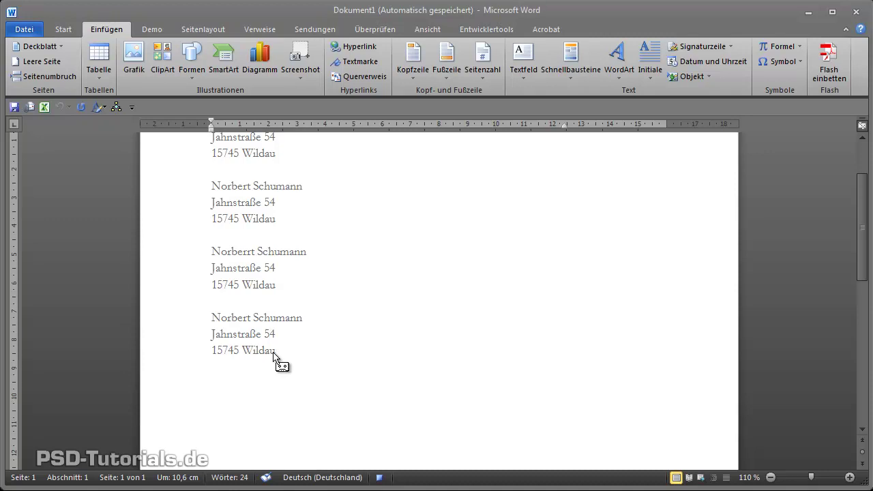
pyautogui.moveTo(273, 352); pyautogui.dragTo(274, 353)
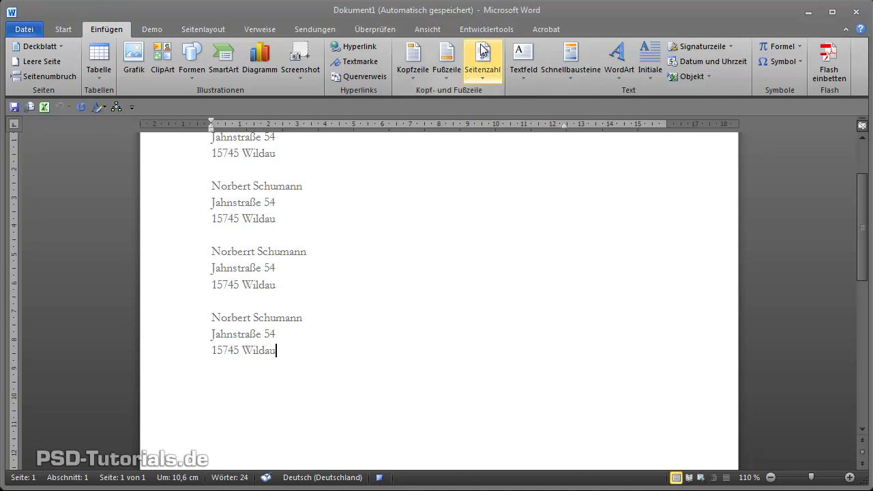
# Stop the macro recording on the Entwicklertools tab and select all the document text
pyautogui.click(484, 30)
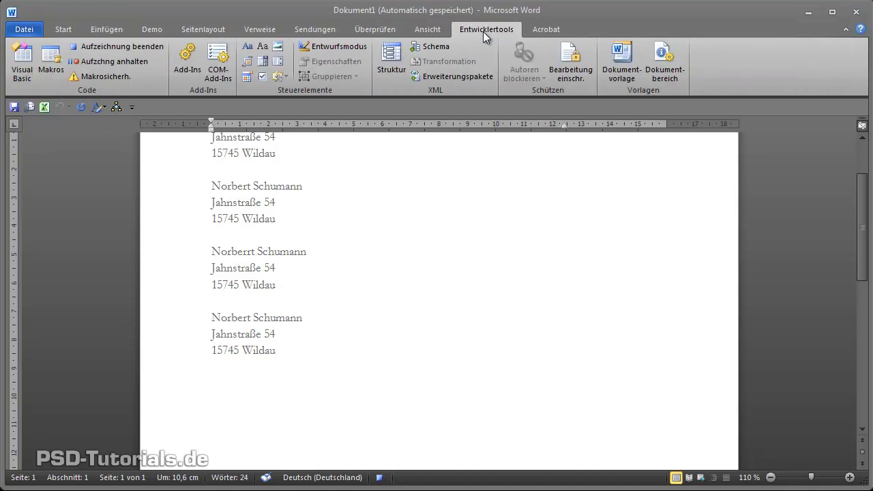
pyautogui.click(118, 48)
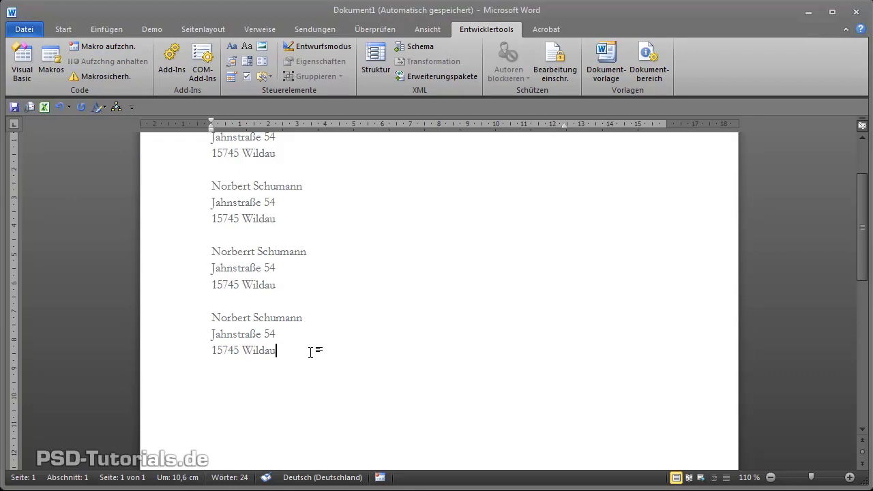
pyautogui.hotkey('ctrl', 'a')
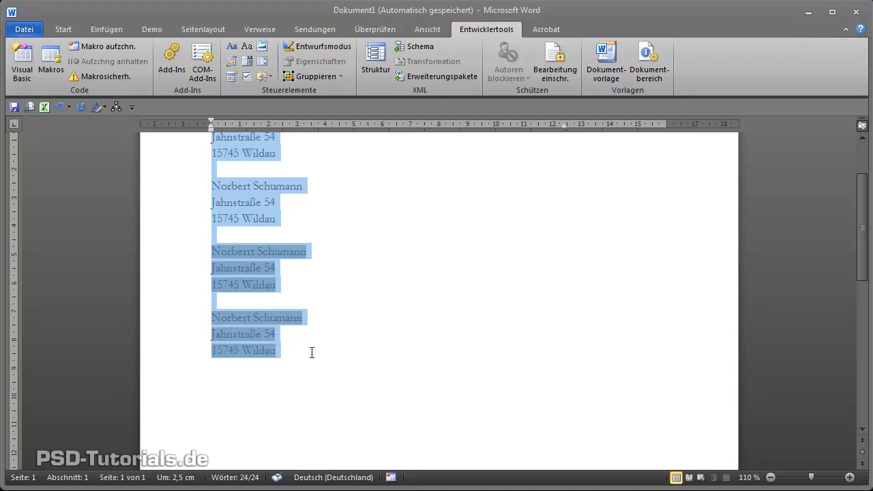
pyautogui.press('Delete')
pyautogui.scroll(1, 311, 352)
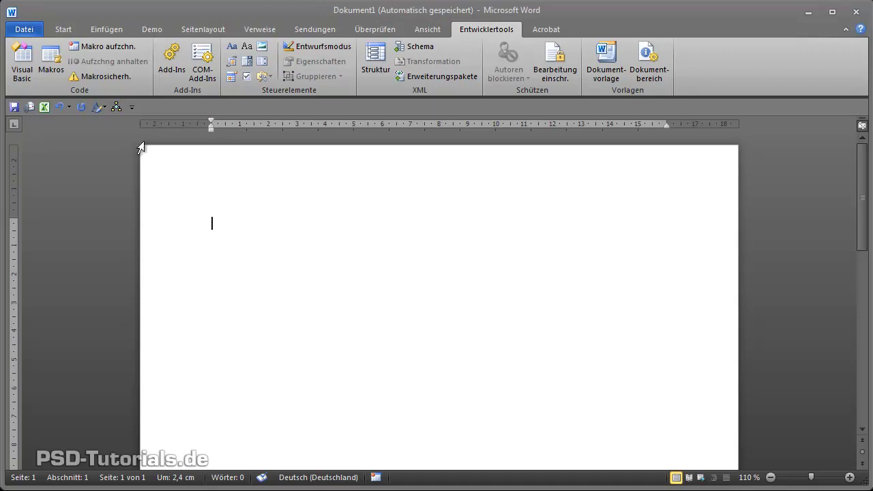
pyautogui.click(116, 107)
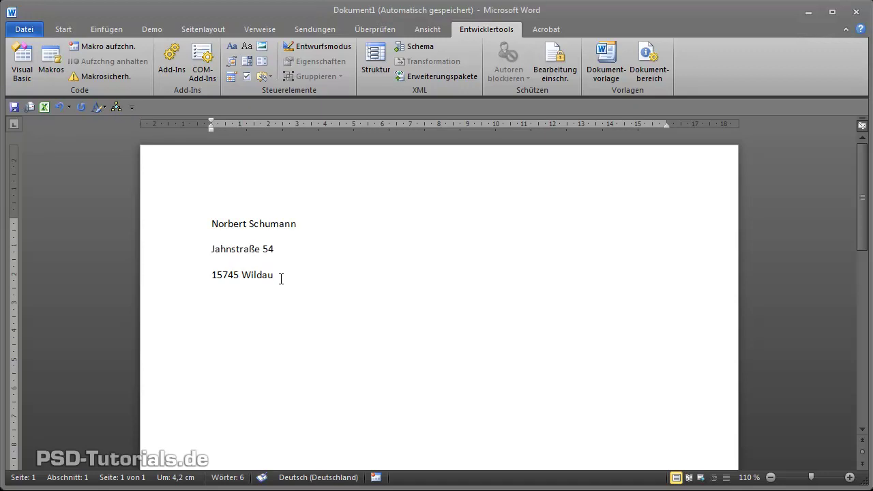
pyautogui.hotkey('ctrl', 'a')
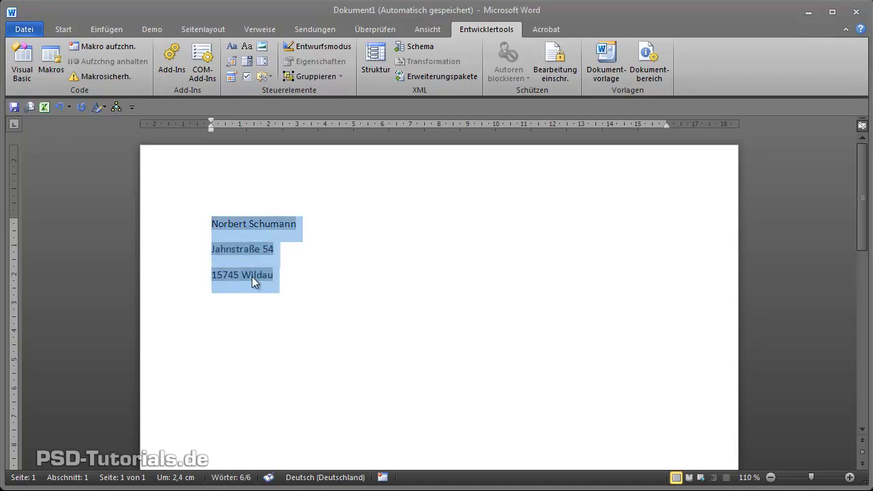
pyautogui.click(63, 29)
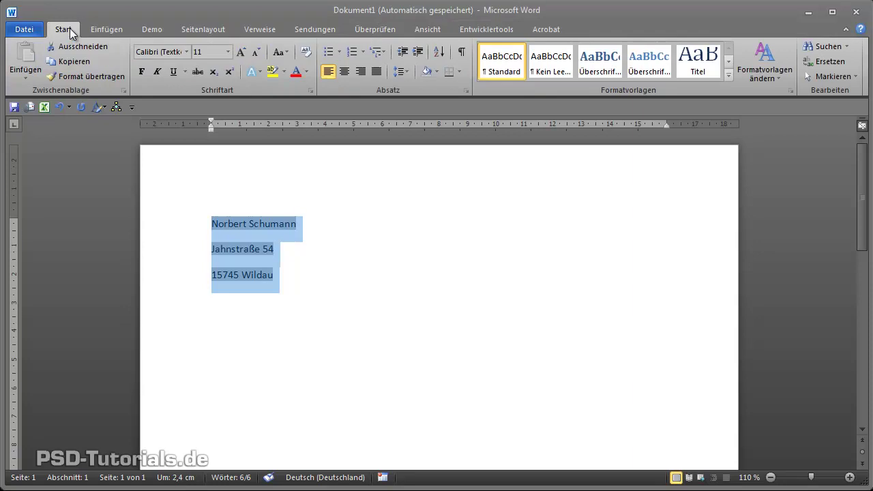
pyautogui.click(551, 63)
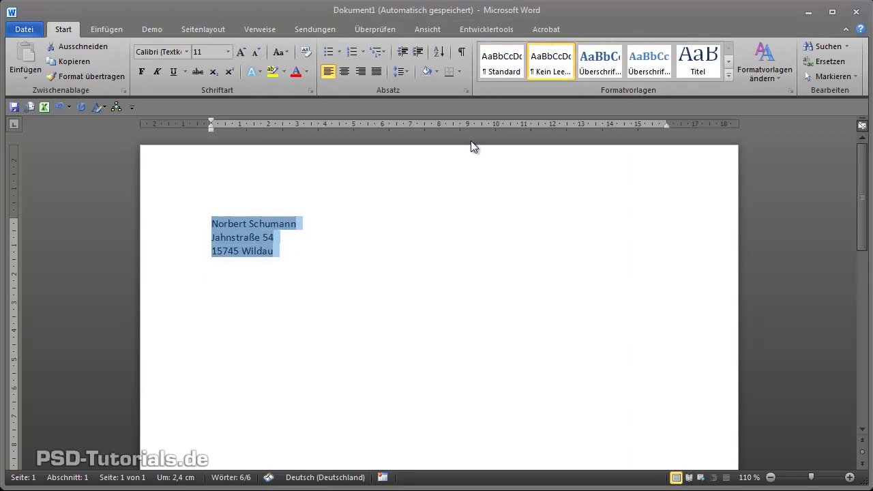
pyautogui.click(285, 253)
pyautogui.press('Return')
pyautogui.press('Return')
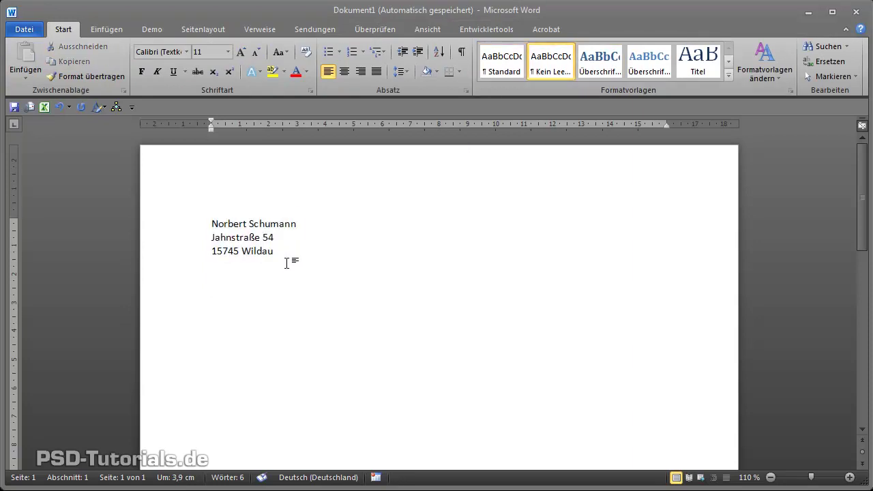
pyautogui.click(116, 107)
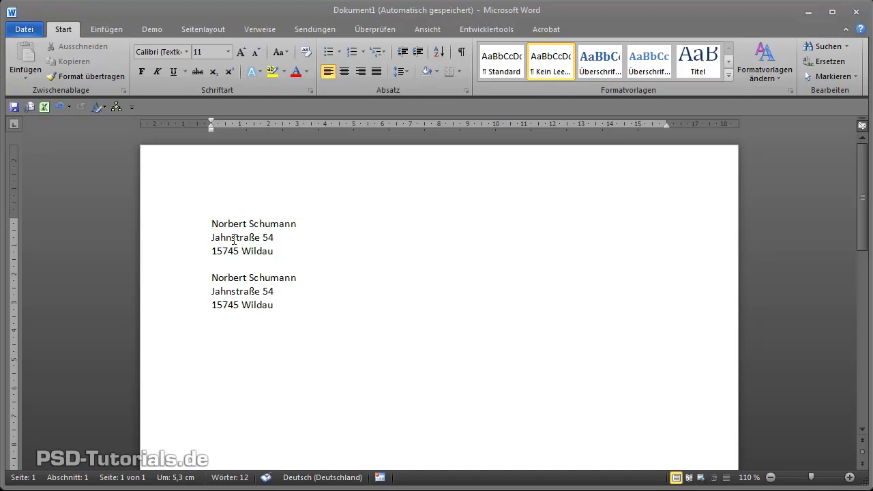
pyautogui.moveTo(277, 305); pyautogui.dragTo(211, 275)
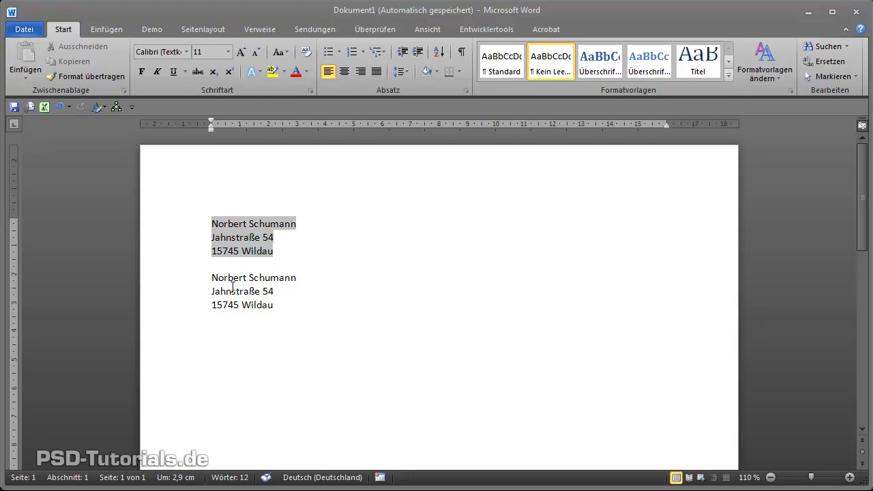
pyautogui.click(238, 238)
pyautogui.click(238, 291)
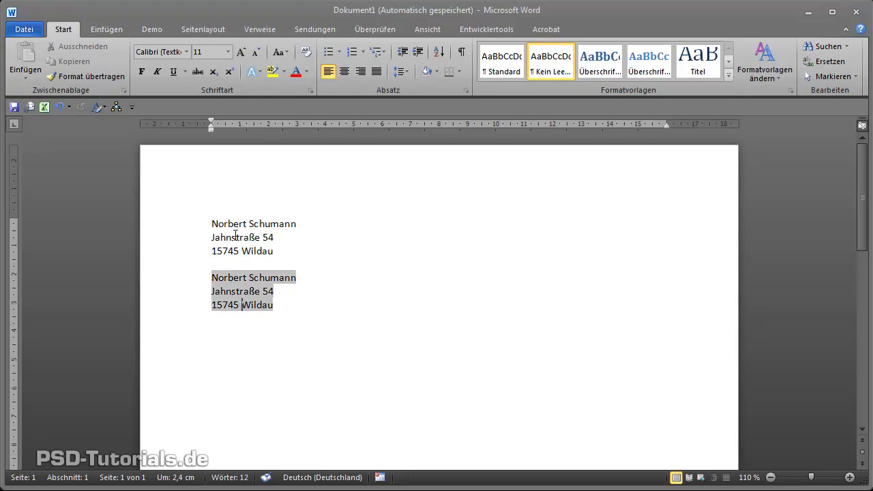
pyautogui.click(292, 307)
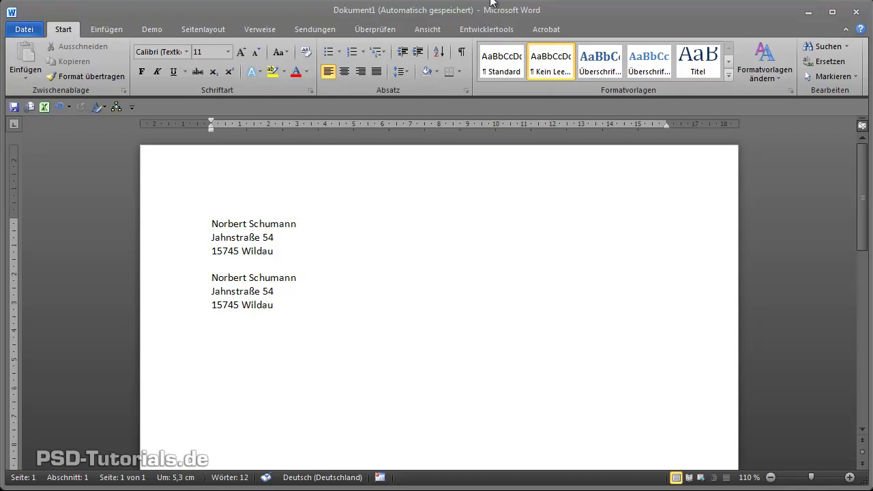
# Open the Adressangabe macro for editing from the Entwicklertools Makros list
pyautogui.click(505, 31)
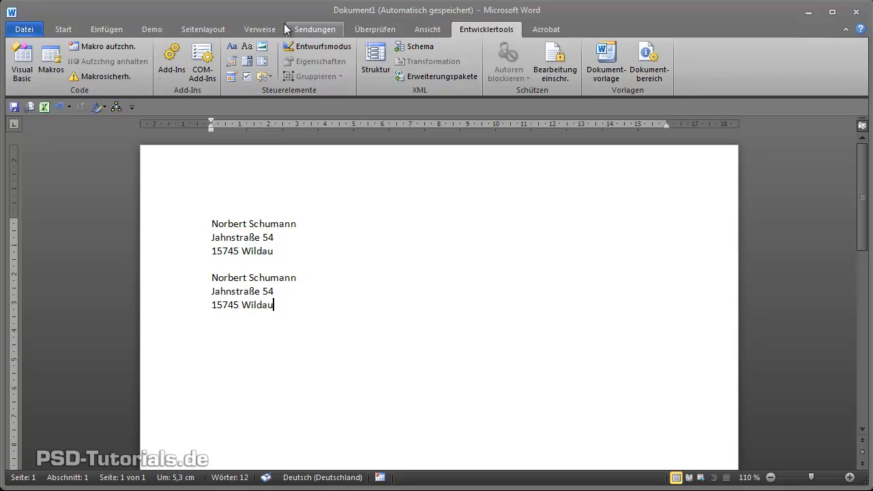
pyautogui.click(52, 62)
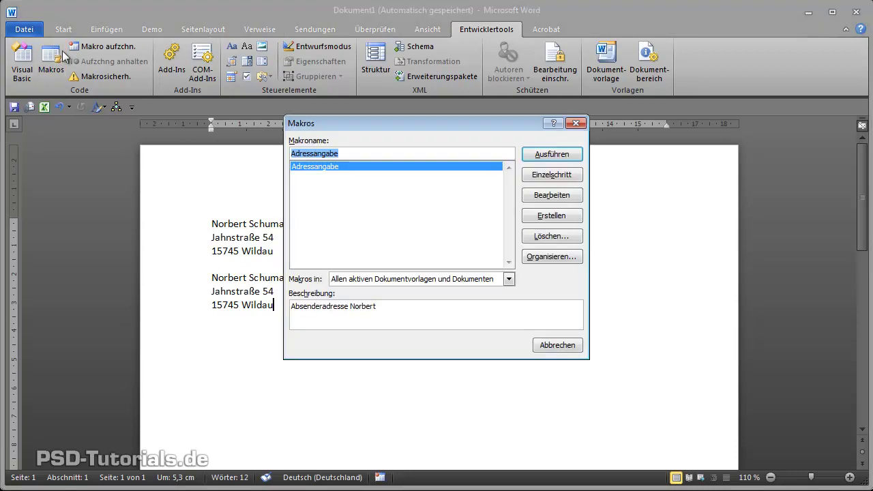
pyautogui.moveTo(422, 123); pyautogui.dragTo(437, 108)
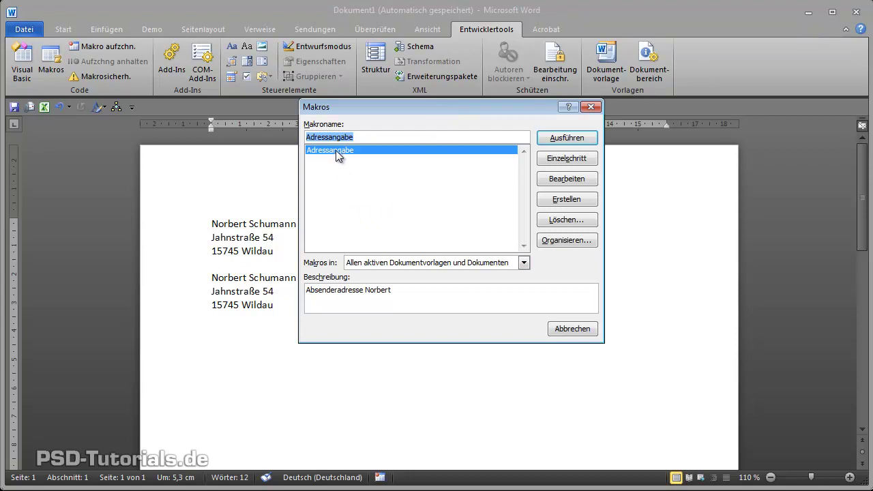
pyautogui.moveTo(478, 111); pyautogui.dragTo(450, 97)
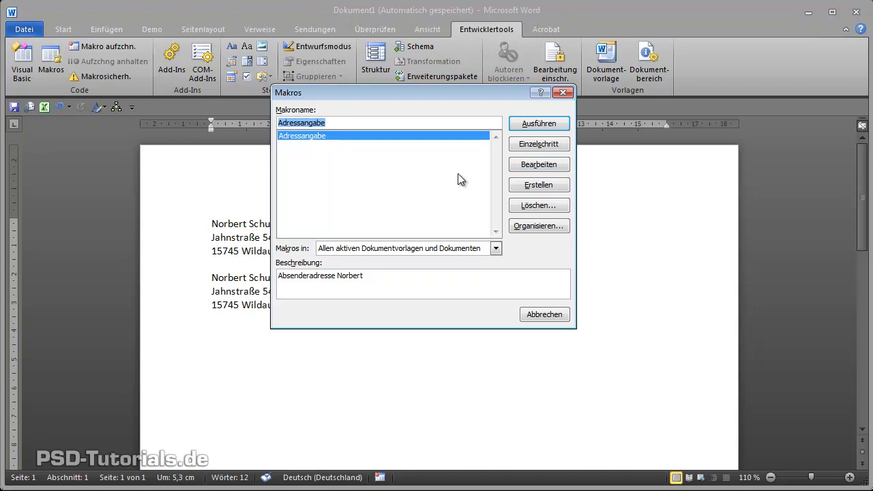
pyautogui.click(540, 171)
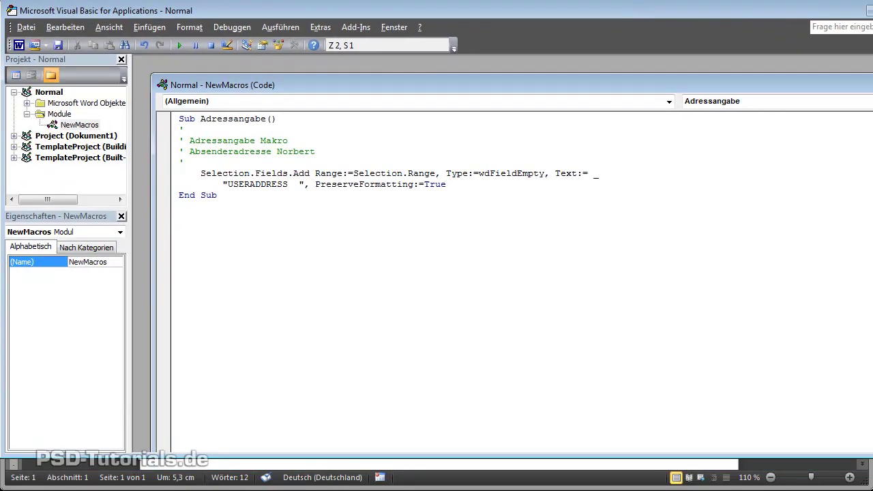
# Enlarge the VBA editor and NewMacros code window to review the USERADDRESS line, then close it
pyautogui.moveTo(872, 149); pyautogui.dragTo(865, 149)
pyautogui.moveTo(865, 151); pyautogui.dragTo(868, 151)
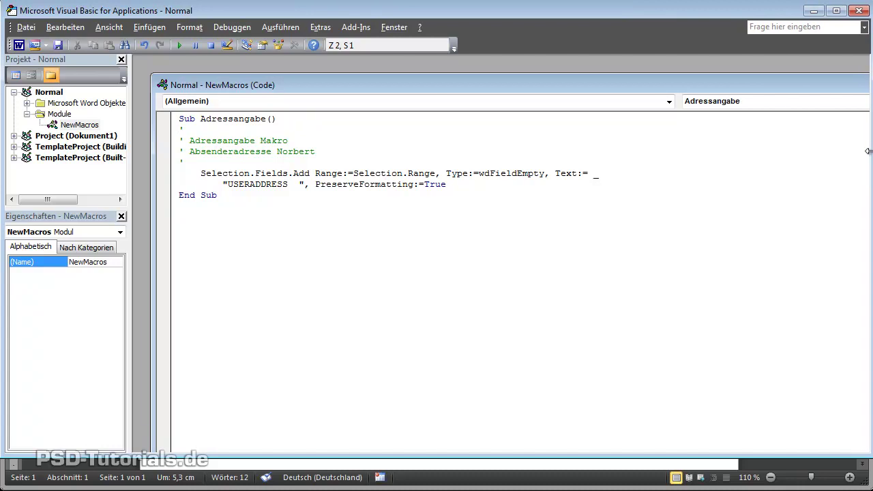
pyautogui.moveTo(526, 457); pyautogui.dragTo(523, 485)
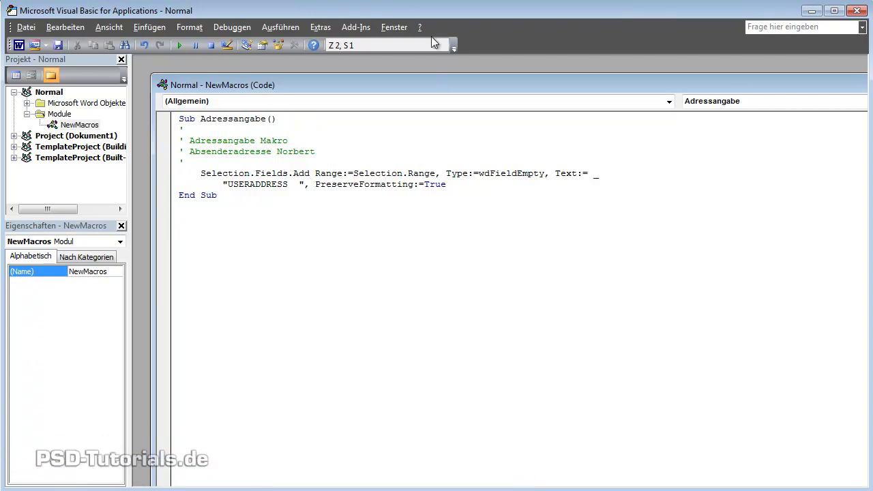
pyautogui.moveTo(431, 4); pyautogui.dragTo(431, 4)
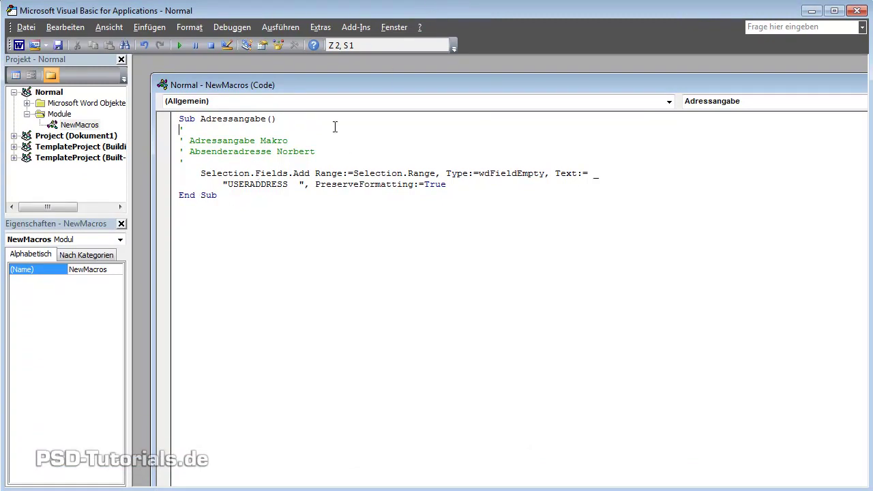
pyautogui.moveTo(380, 83); pyautogui.dragTo(356, 66)
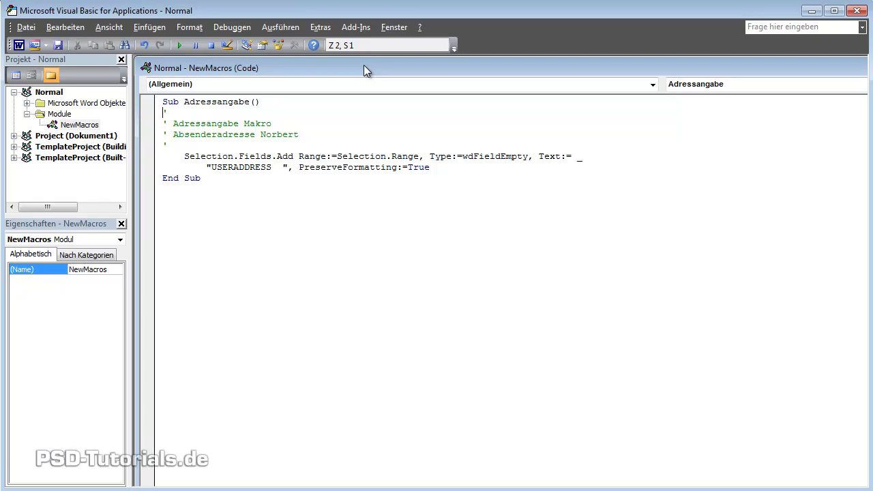
pyautogui.doubleClick(363, 65)
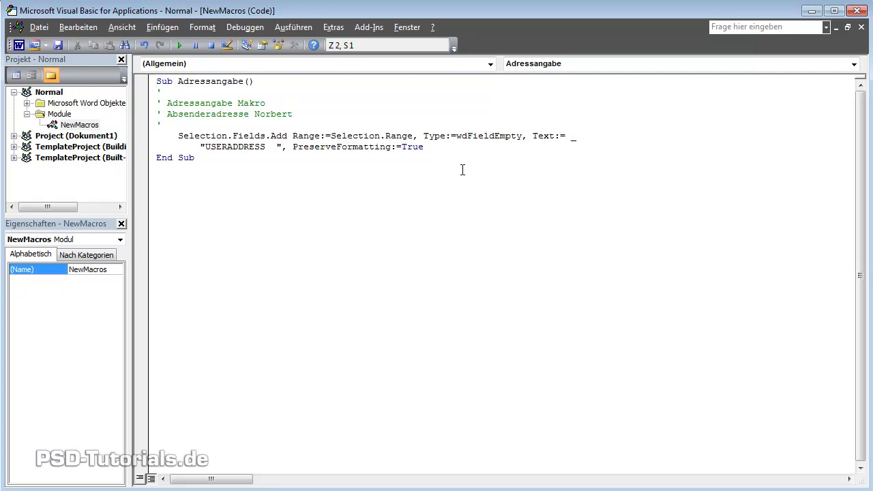
pyautogui.click(855, 11)
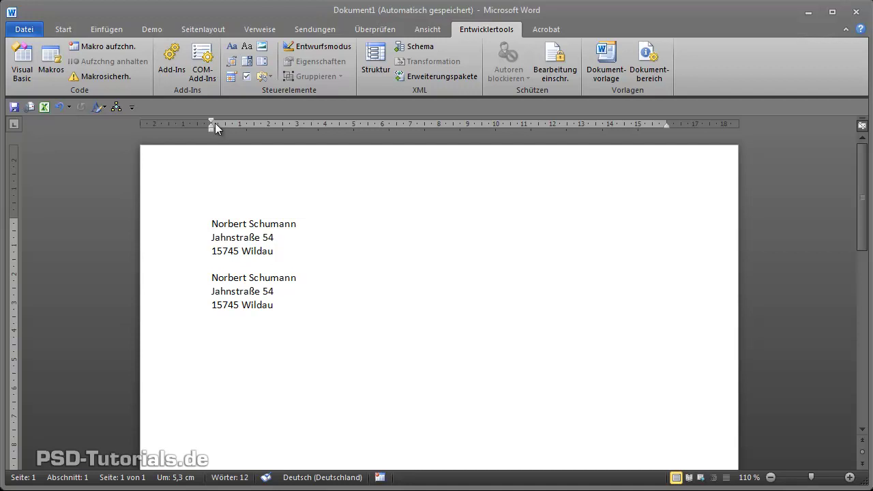
pyautogui.click(109, 77)
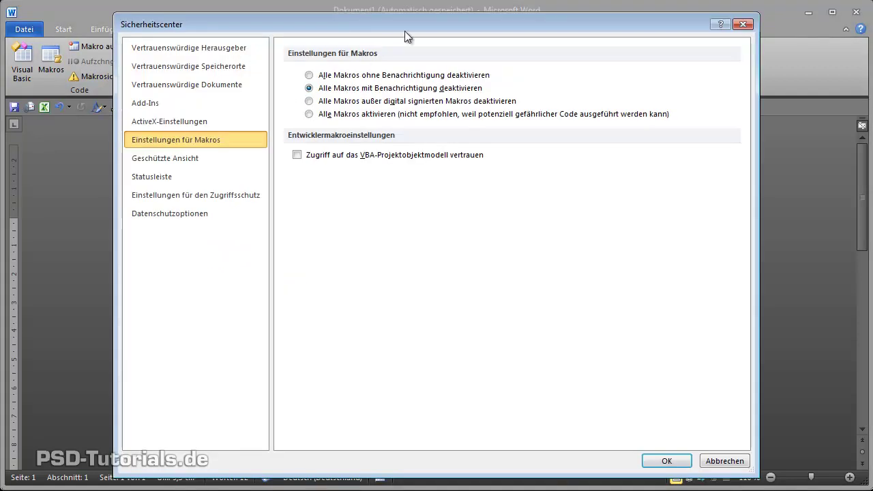
pyautogui.moveTo(404, 31); pyautogui.dragTo(402, 20)
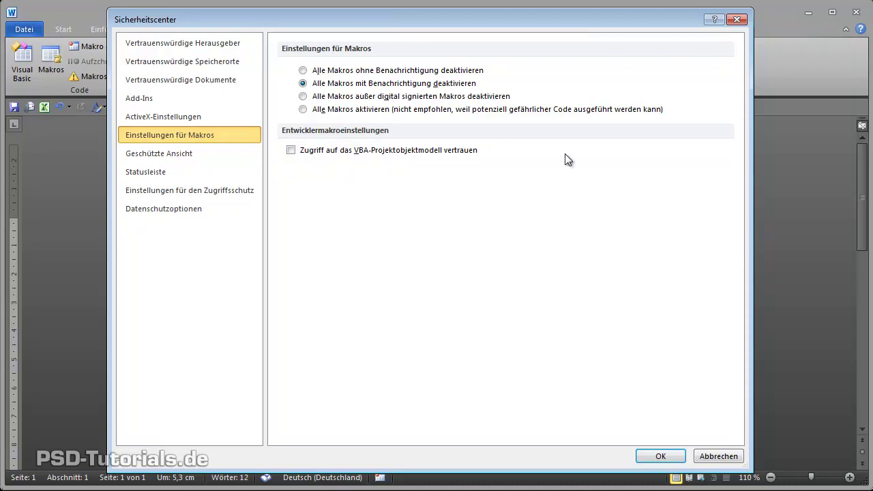
pyautogui.click(660, 456)
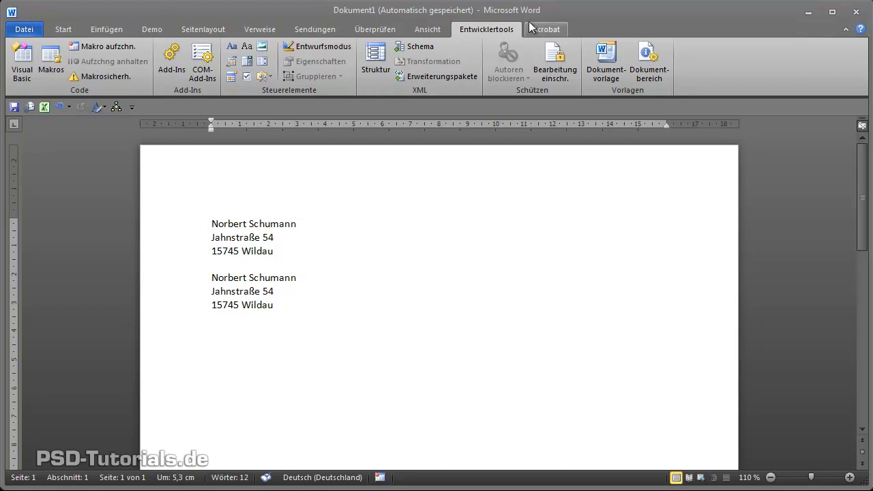
# Switch the ribbon back to Start, then select and deselect the second address block
pyautogui.click(312, 31)
pyautogui.click(276, 31)
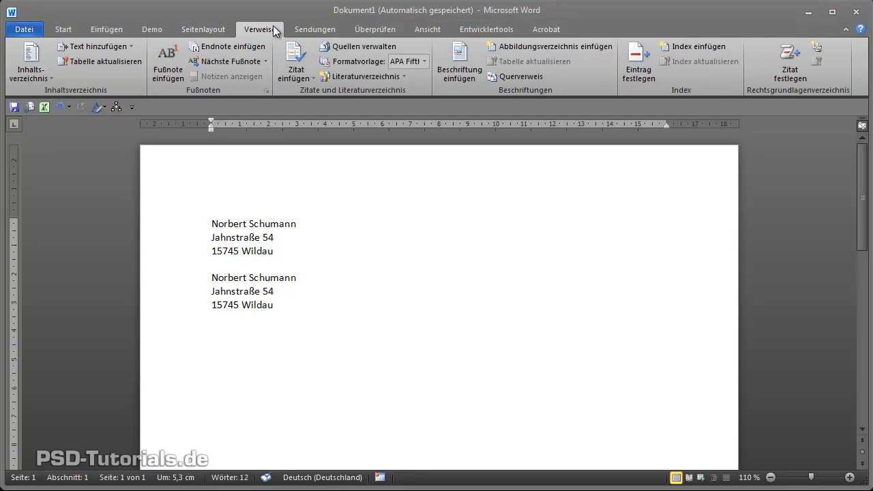
pyautogui.click(213, 30)
pyautogui.click(152, 31)
pyautogui.click(106, 30)
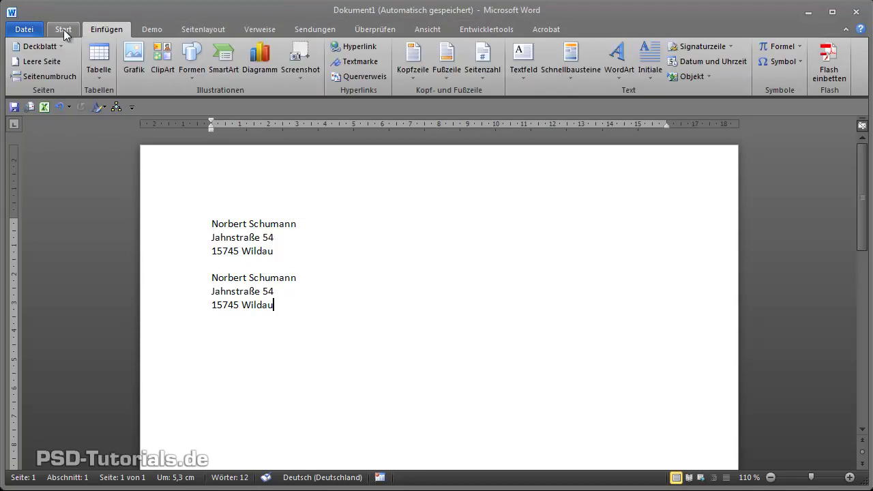
pyautogui.click(65, 31)
pyautogui.moveTo(275, 304); pyautogui.dragTo(212, 278)
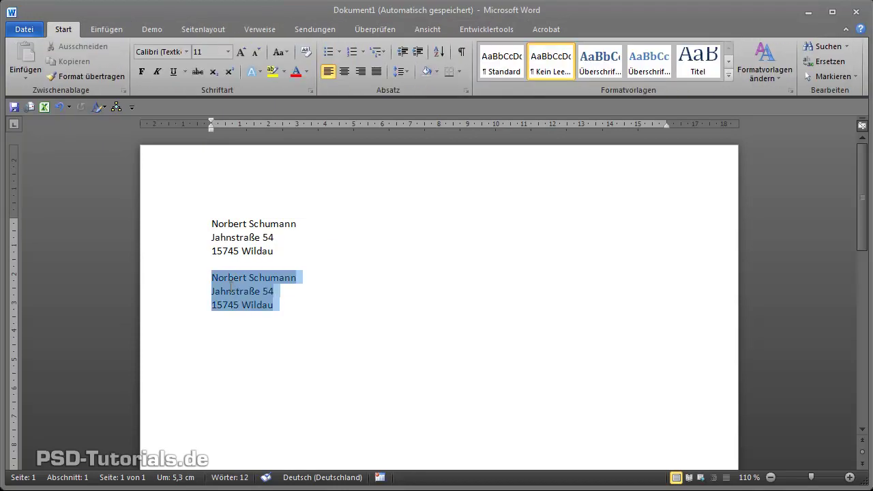
pyautogui.click(341, 325)
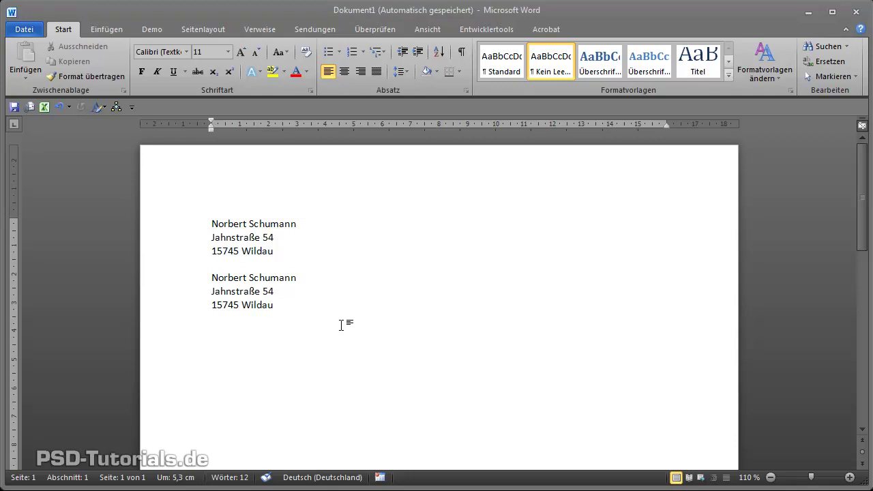